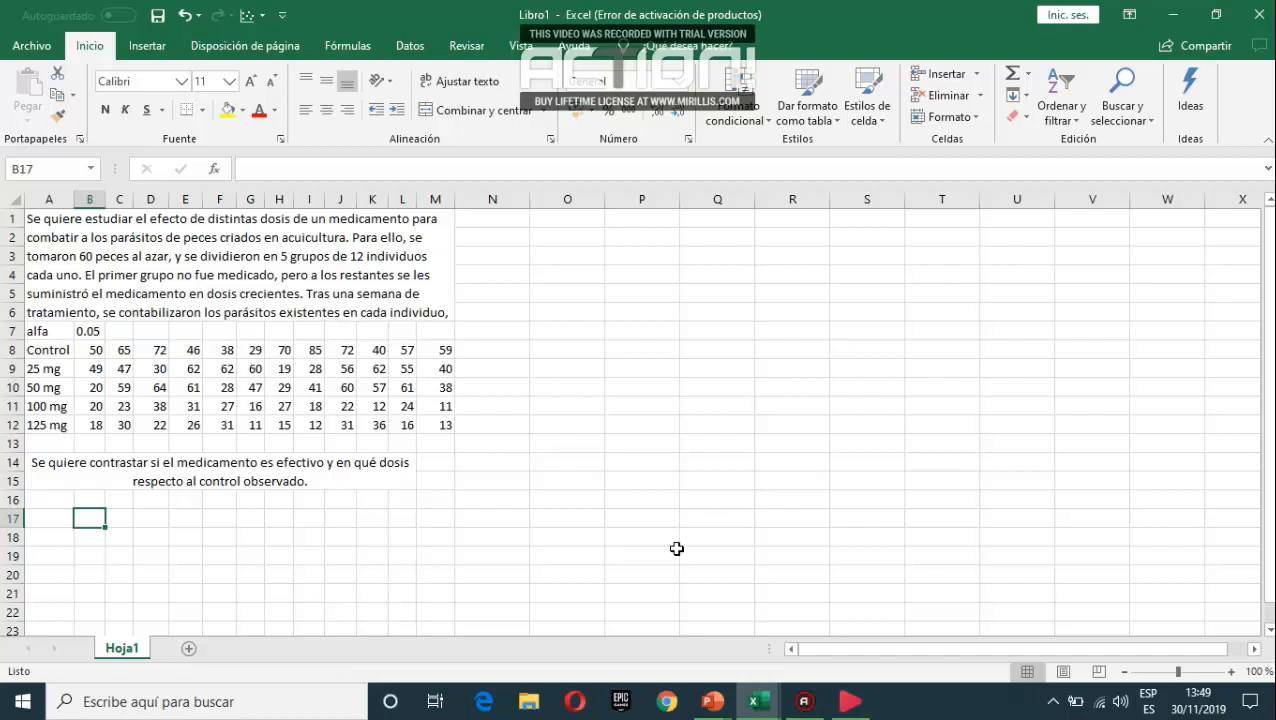
Step: Enter the heading "plateamiento de hipotesis" in cell B17
type("plateamien")
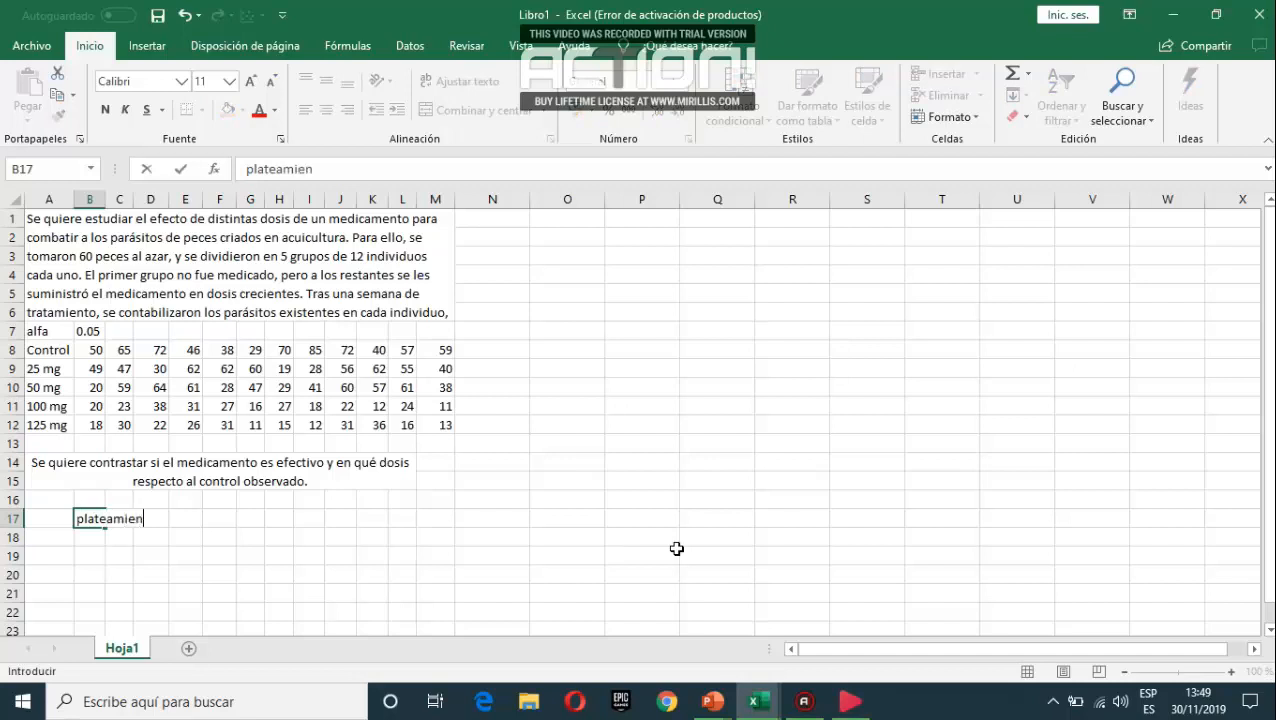
type("to de hipotesis")
key("Return")
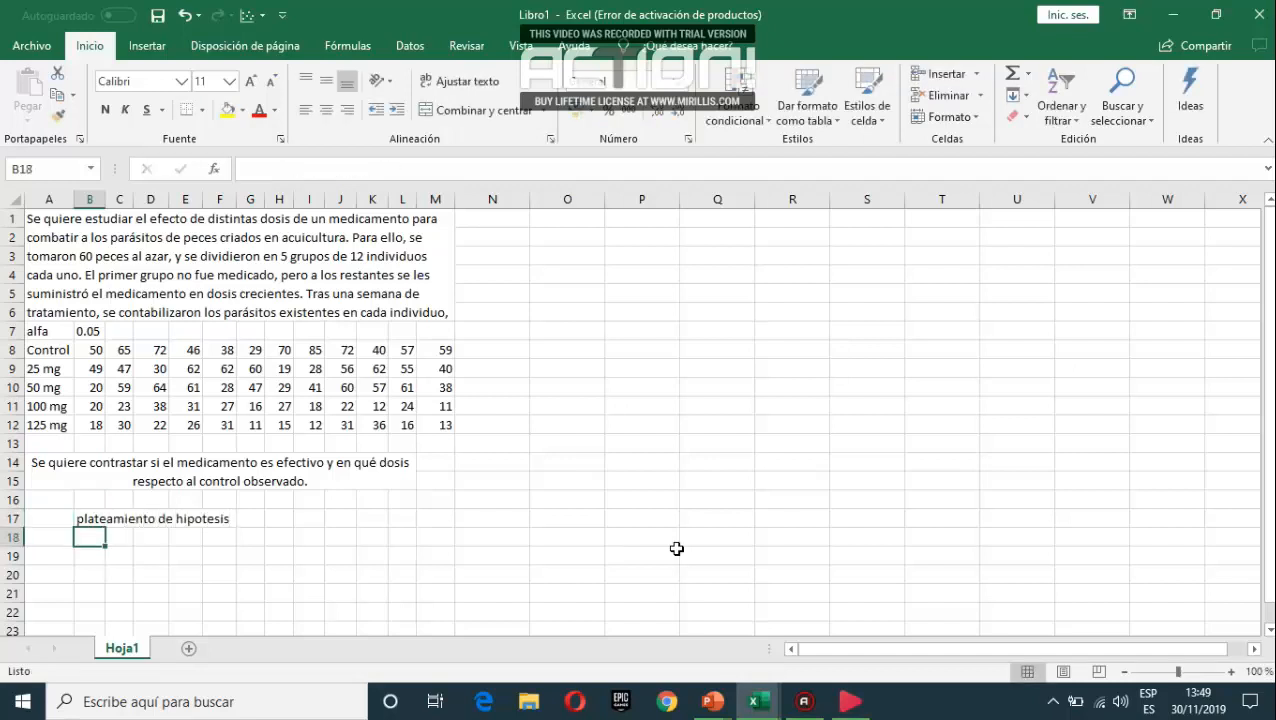
Step: Label B18 as H0 and state the null hypothesis m1=m2=m3=m4=m5 in C18
type("h=")
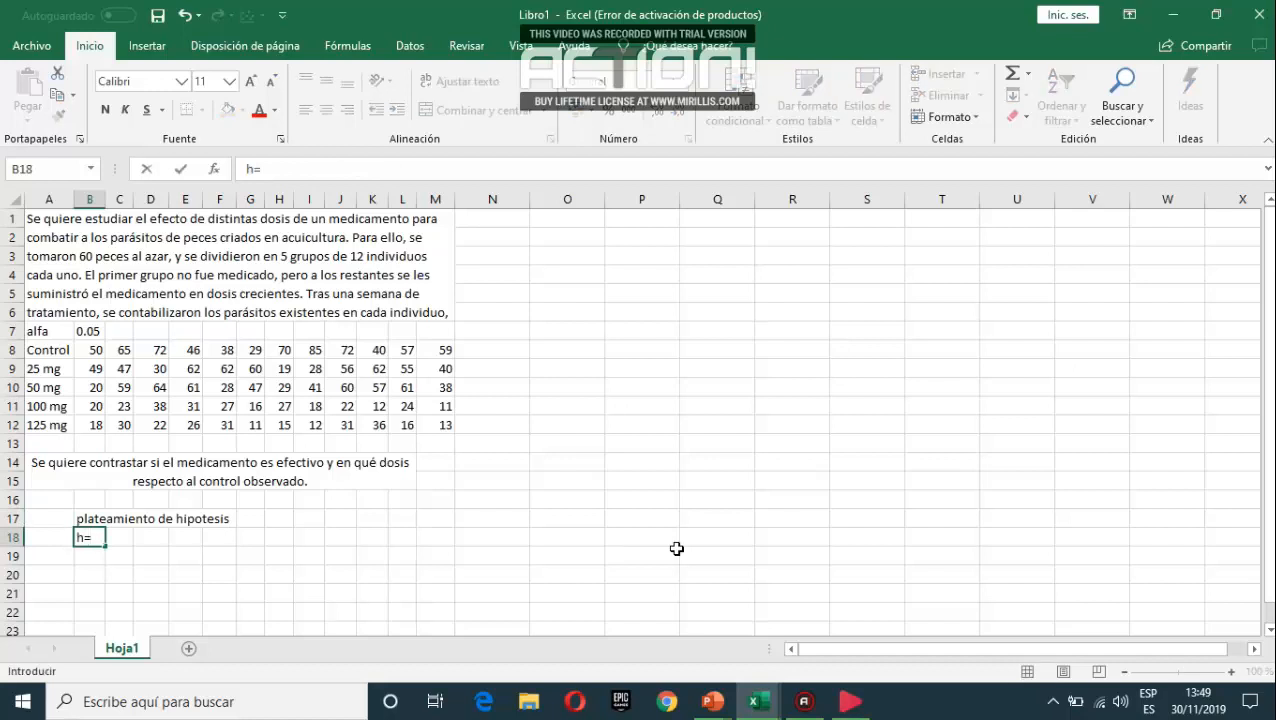
key("BackSpace")
key("BackSpace")
type("H0")
key("Tab")
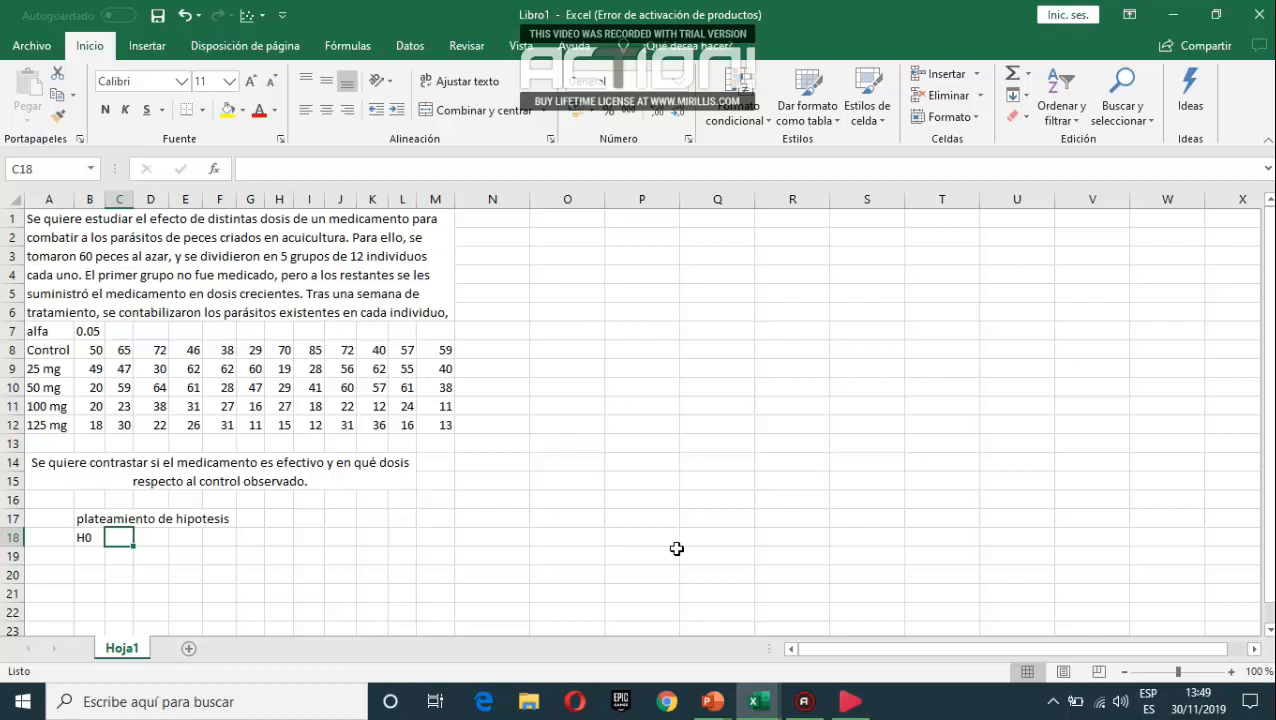
type("m1=m2=m3=m4=")
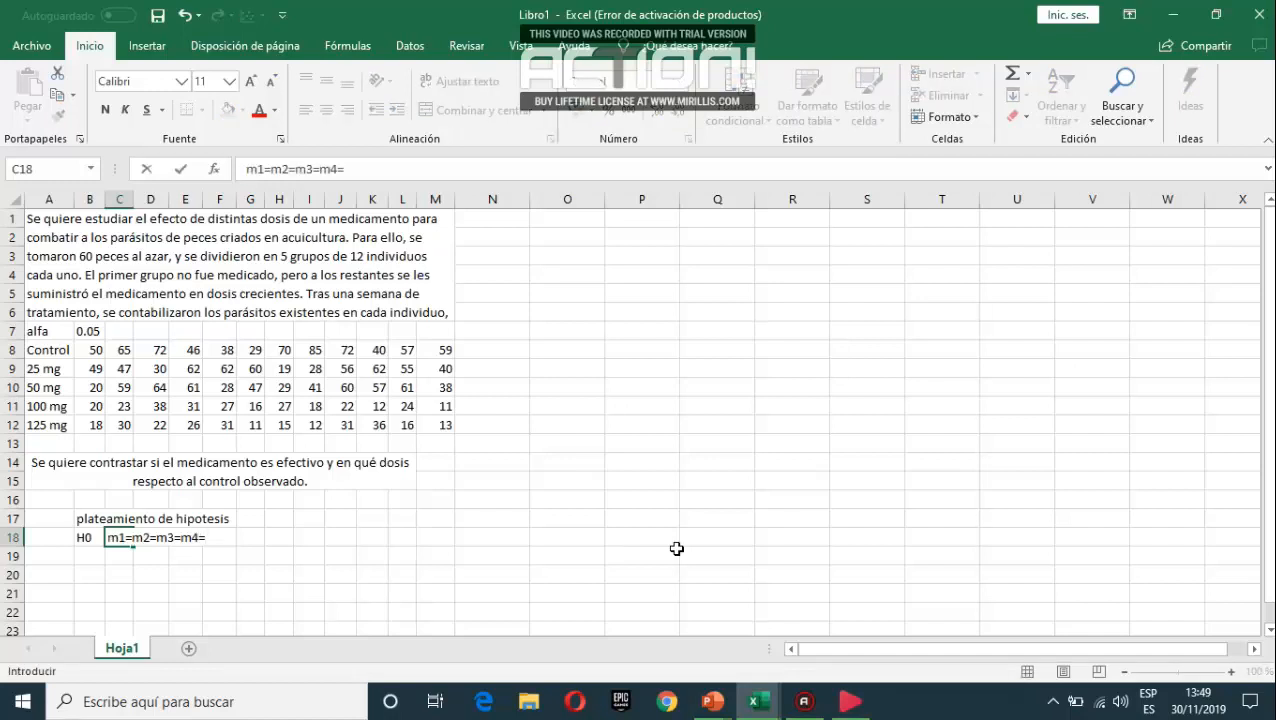
type("m")
type("5")
key("BackSpace")
type("5")
key("Return")
Step: Label B19 as H1 and enter the alternative hypothesis "al menos una desigualdad difiere" in C19
key("Left")
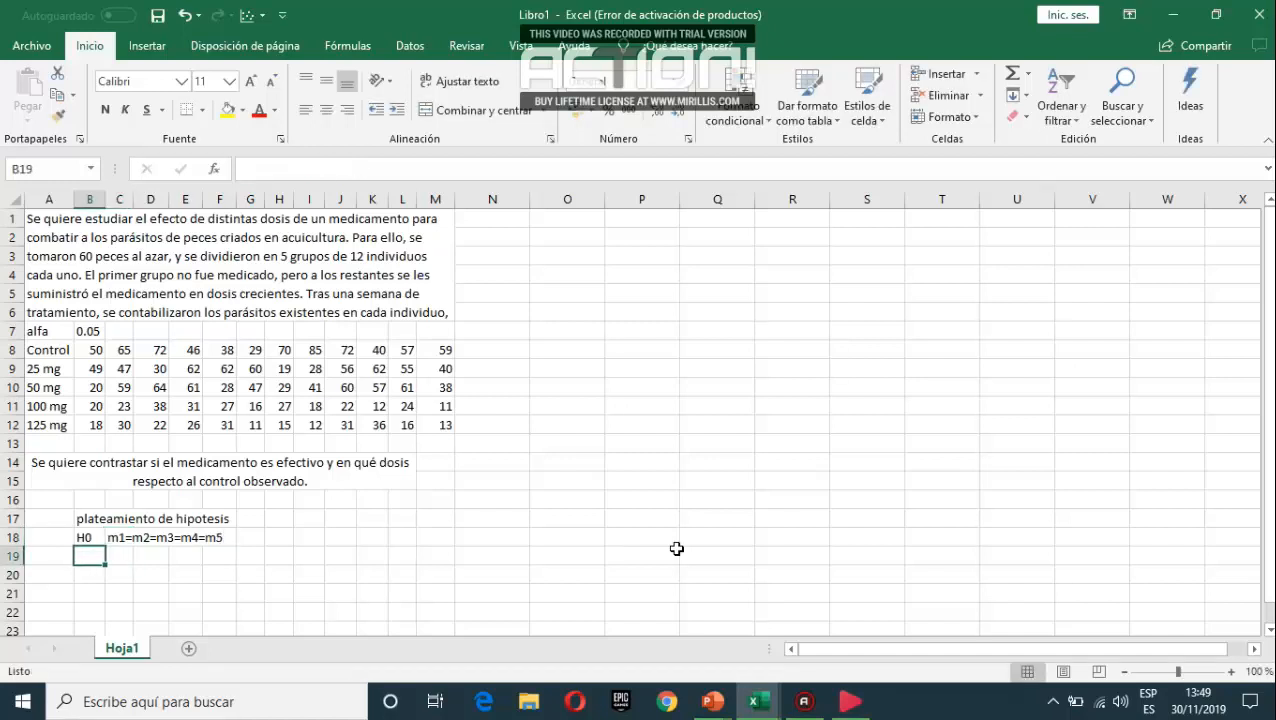
type("H1")
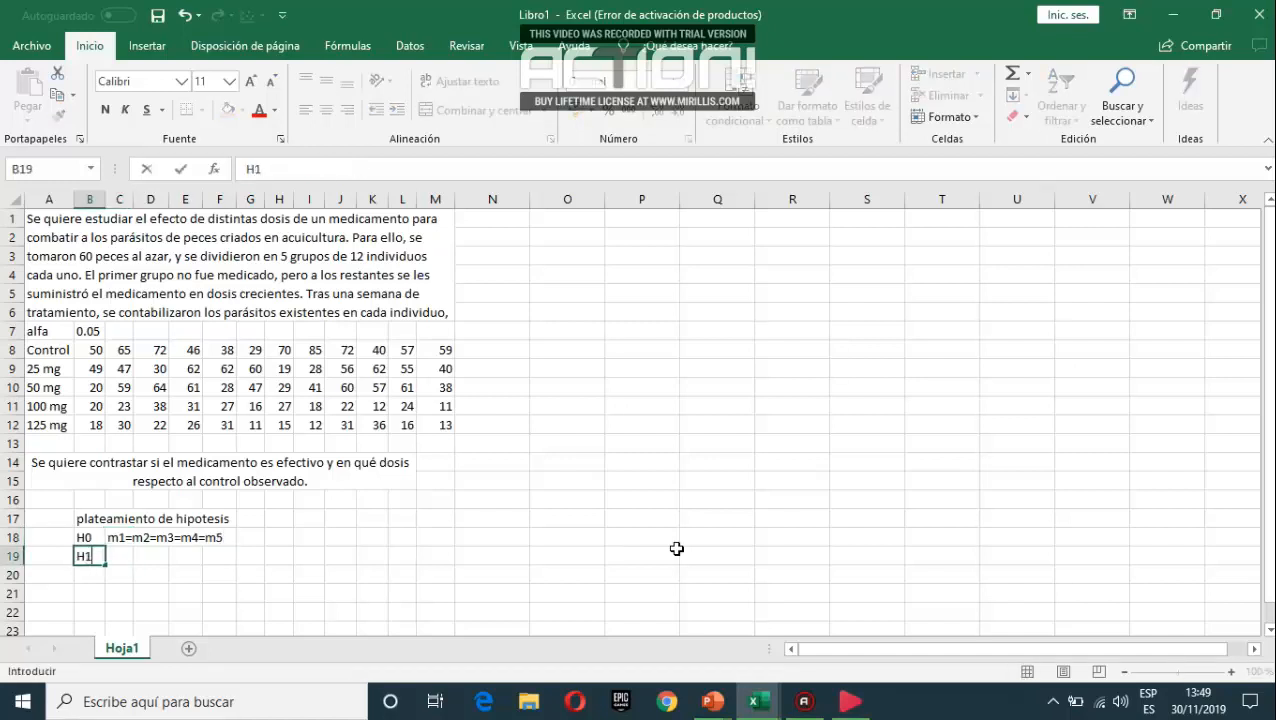
key("Tab")
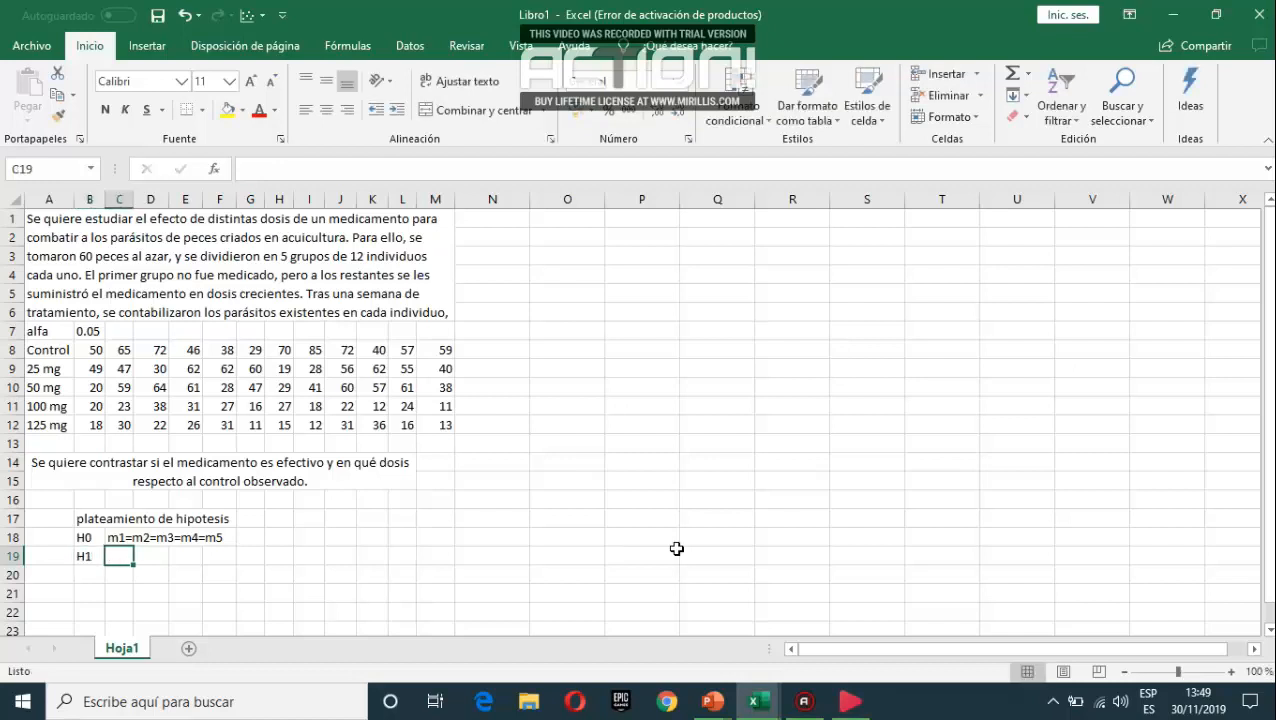
type("al")
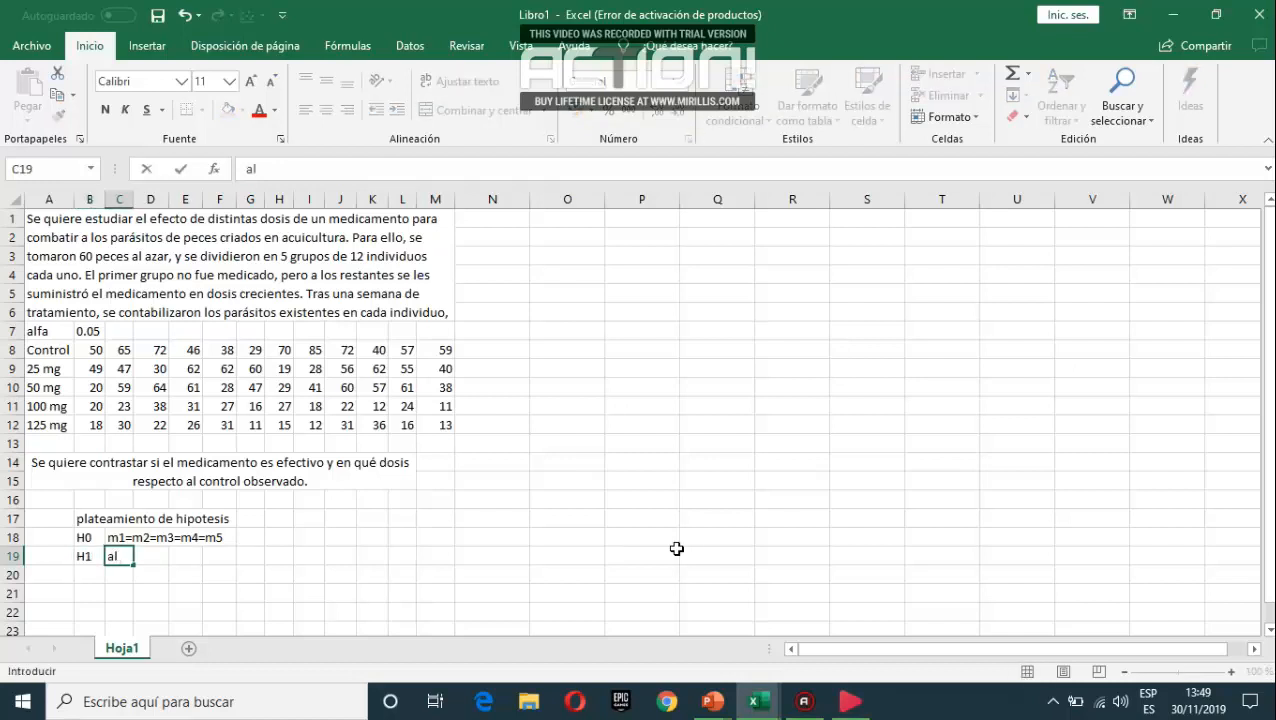
type("  menos una desigu")
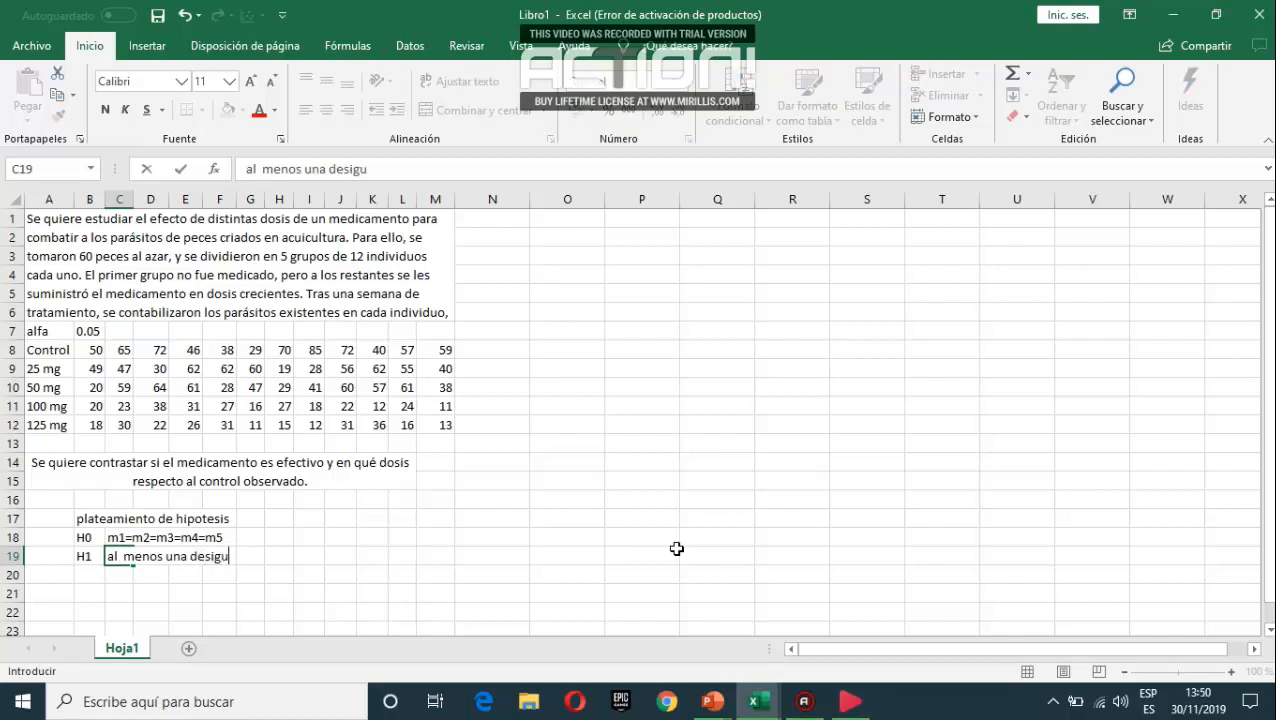
type("aldad do")
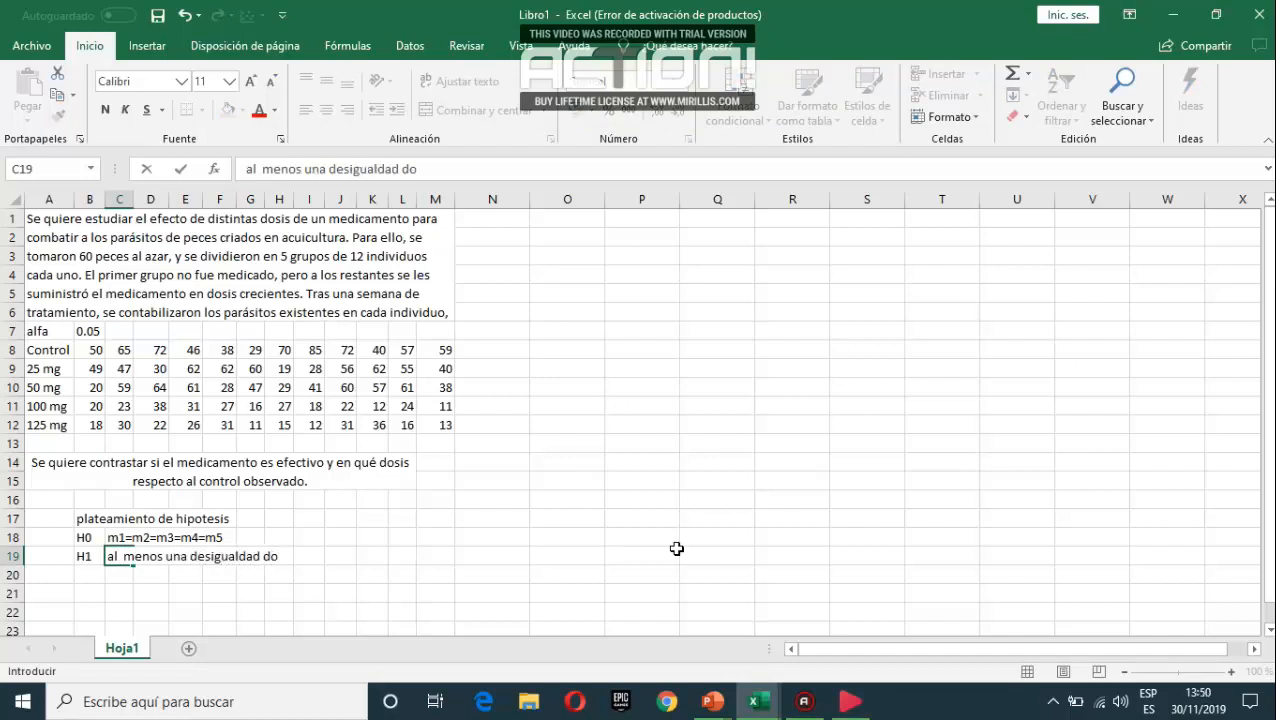
key("BackSpace")
type("ifiere")
key("Return")
Step: Enter "nivel de significancia 0.05" in cell B21, leaving a blank row below the hypotheses
key("Return")
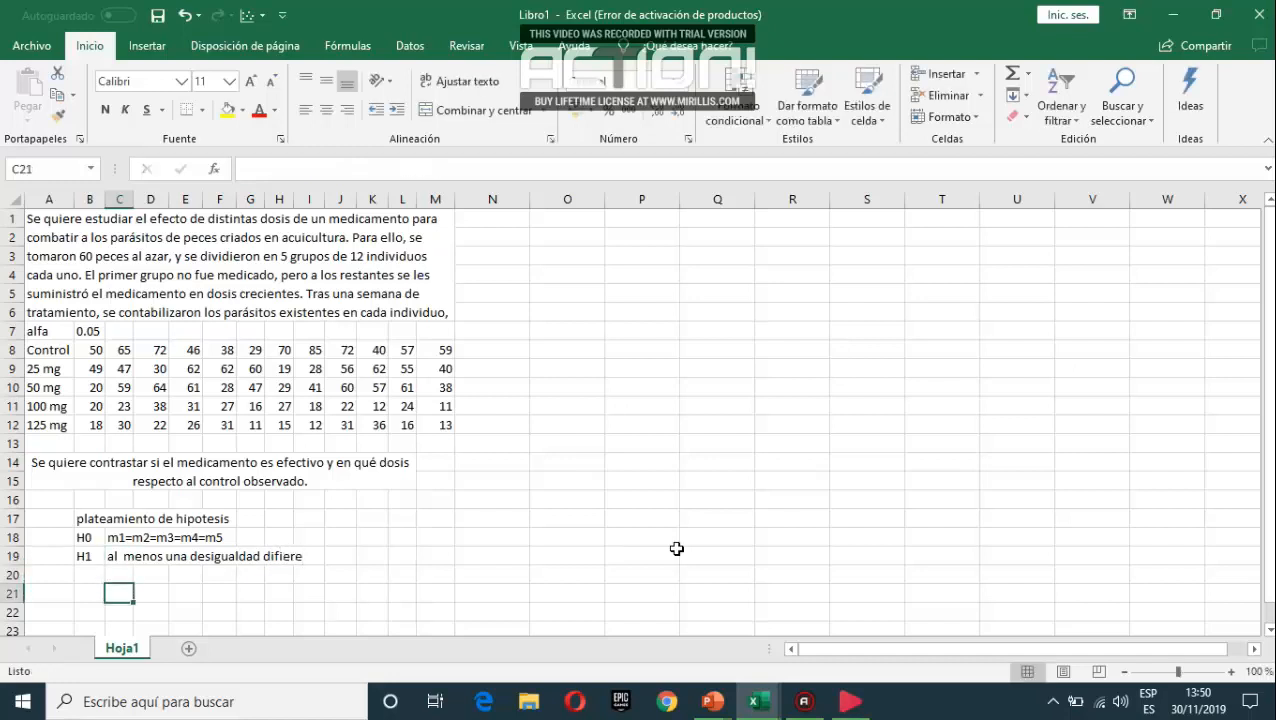
key("Left")
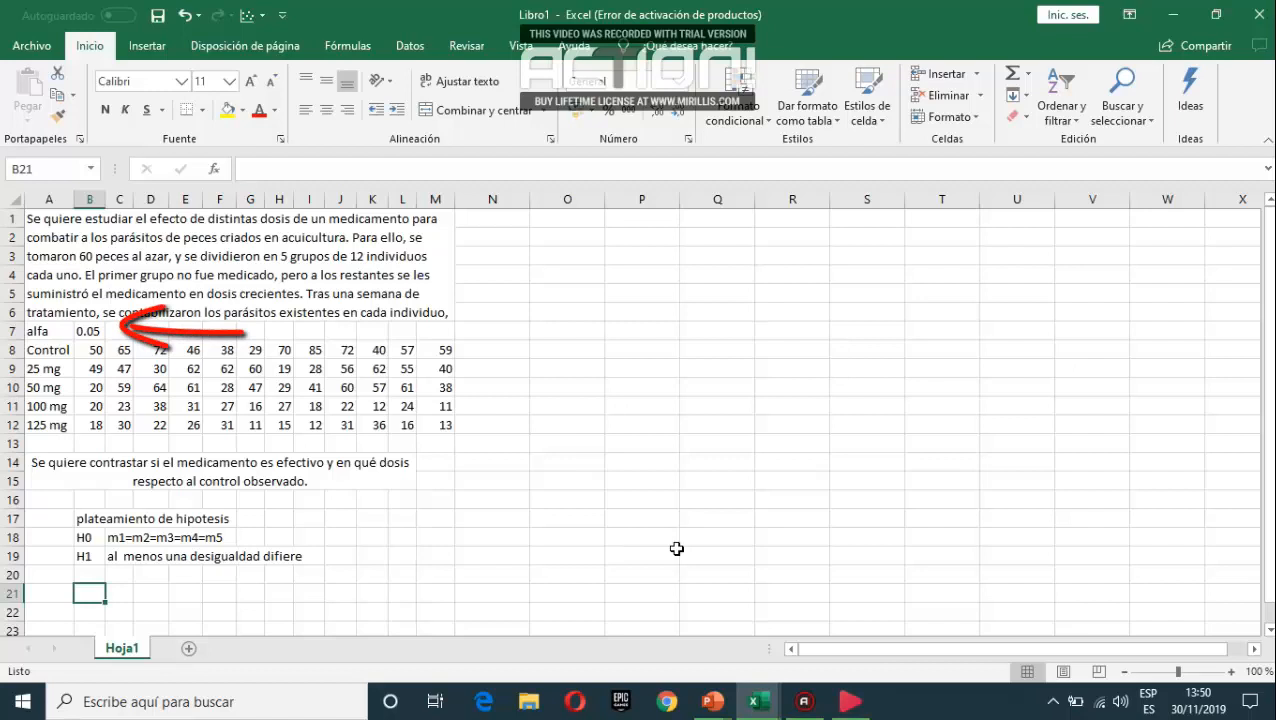
type("nive")
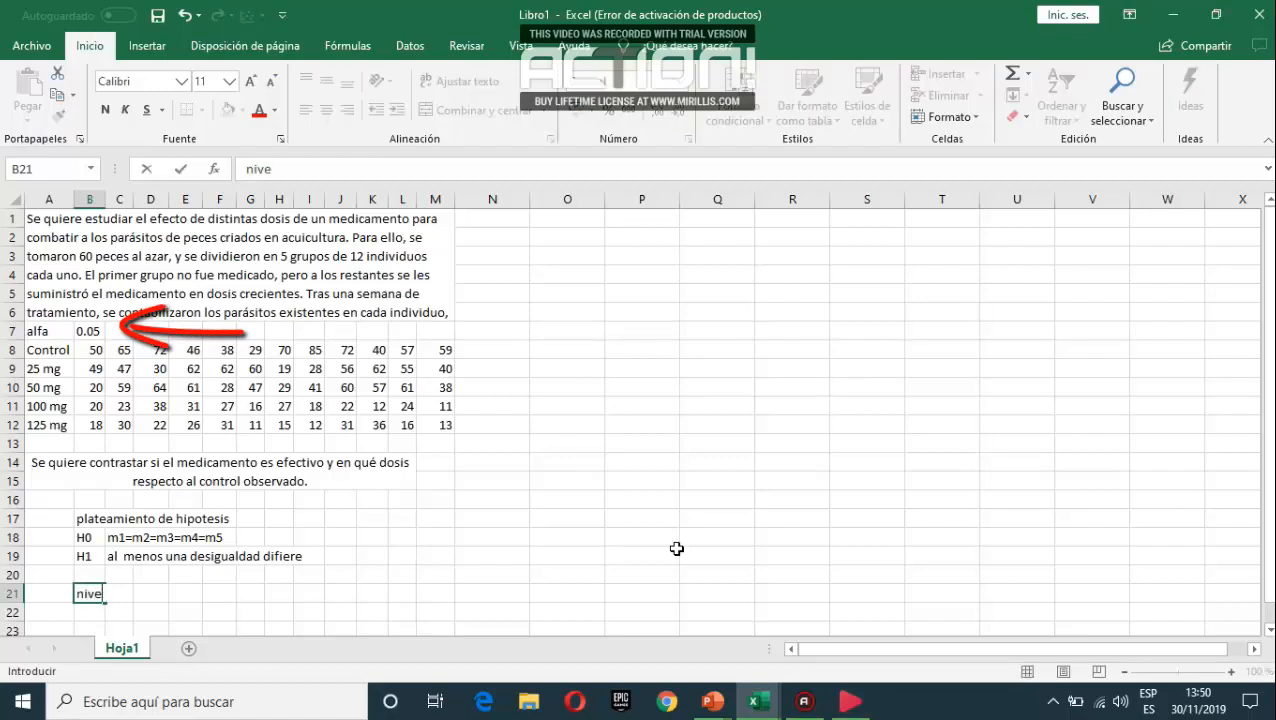
type("l de signific")
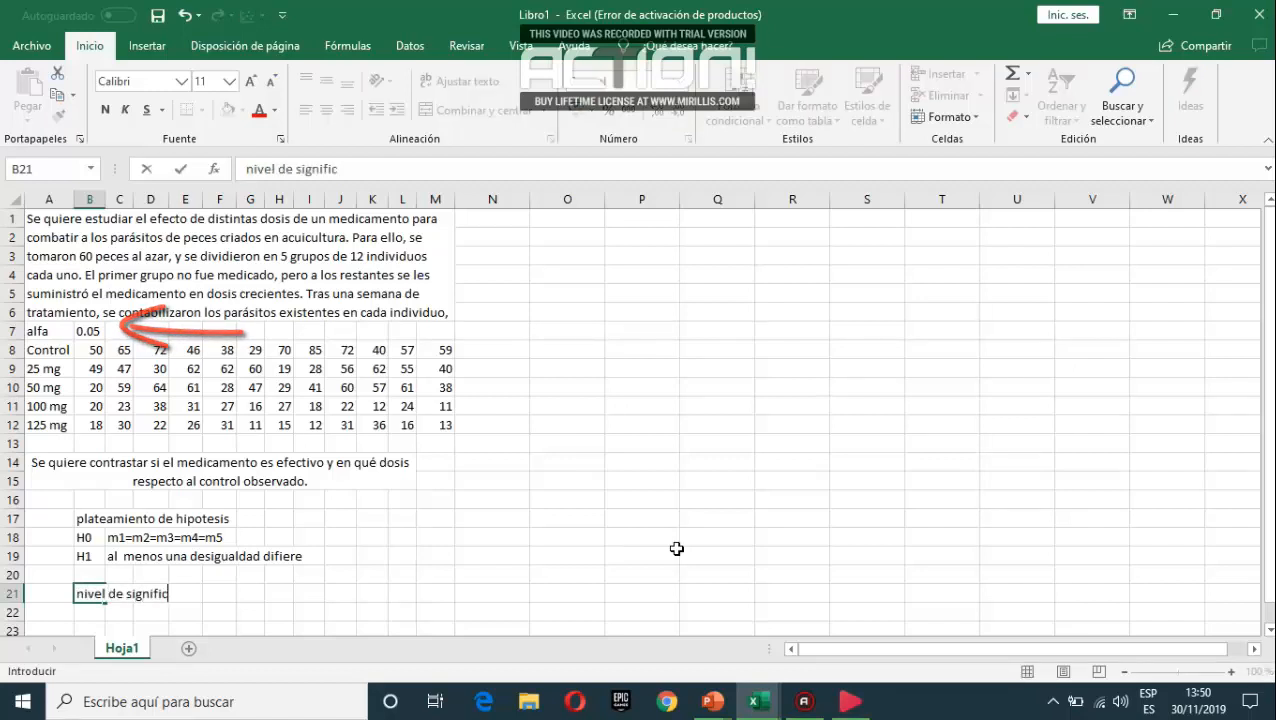
type("anci")
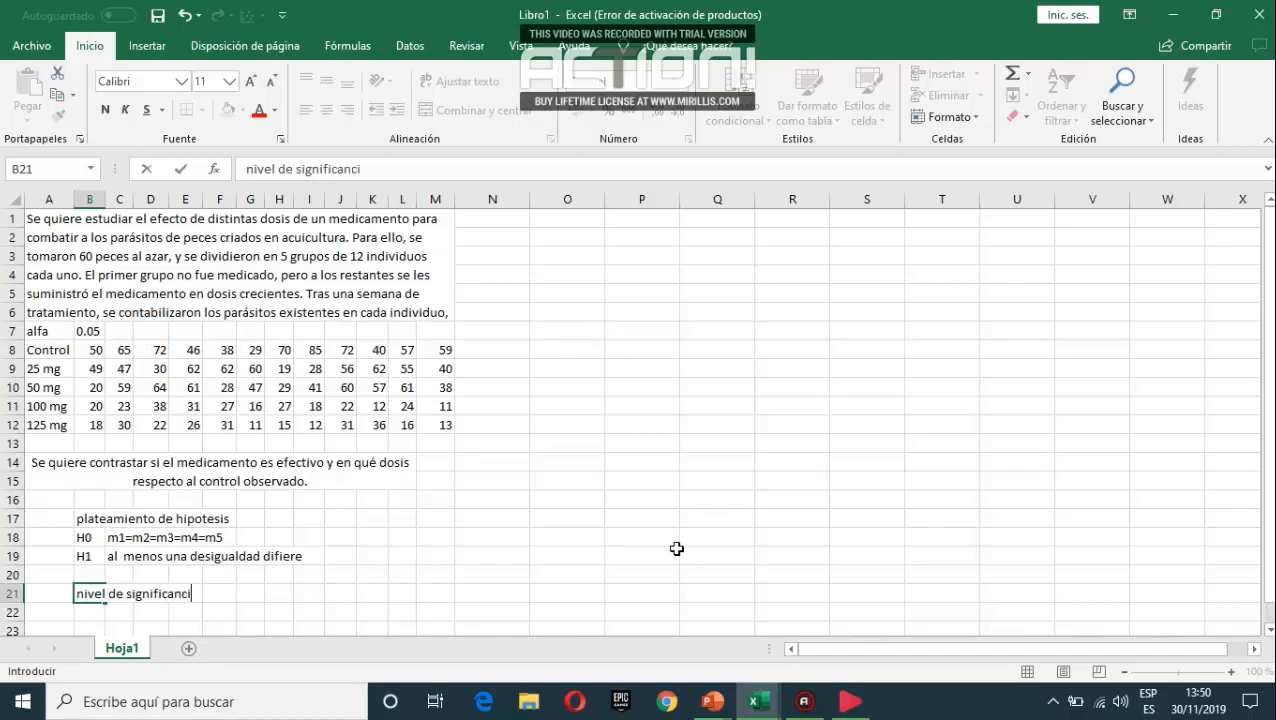
type("a 0.05")
key("Return")
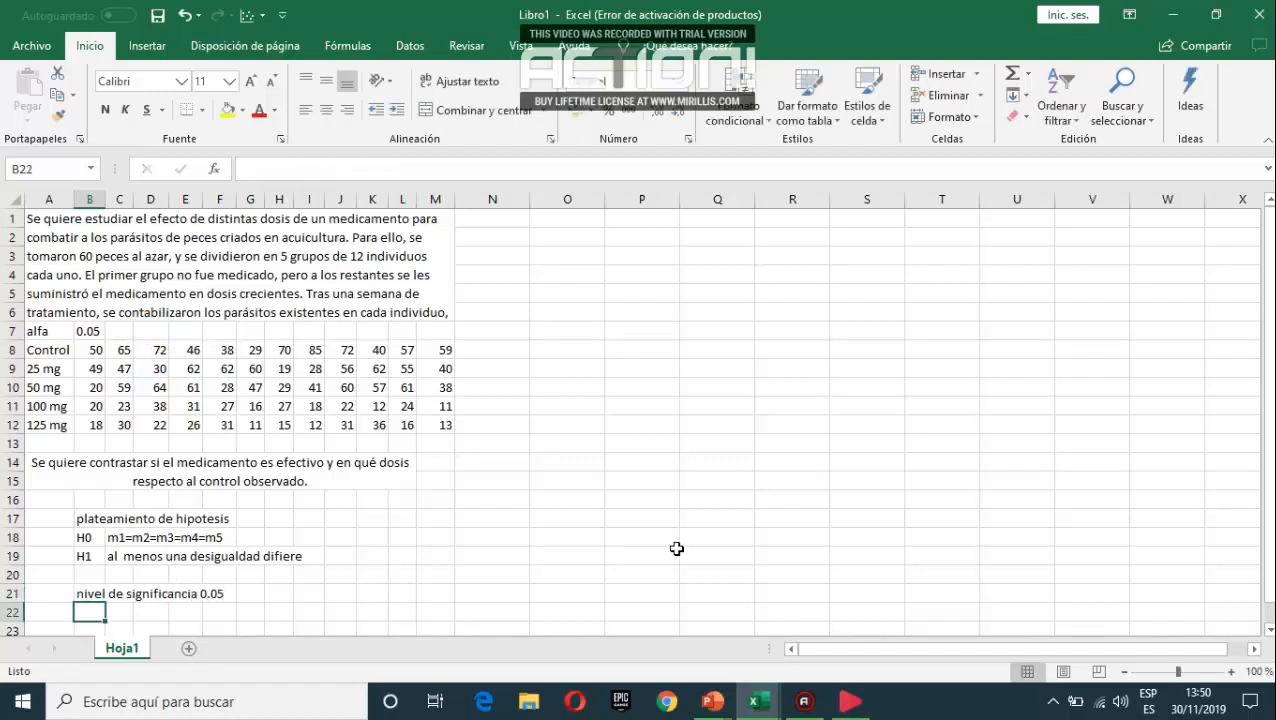
Step: Add the heading "tipo de ensayo" in B23 and the test type "Prueba estadistica de cola derecha" in B24
key("Return")
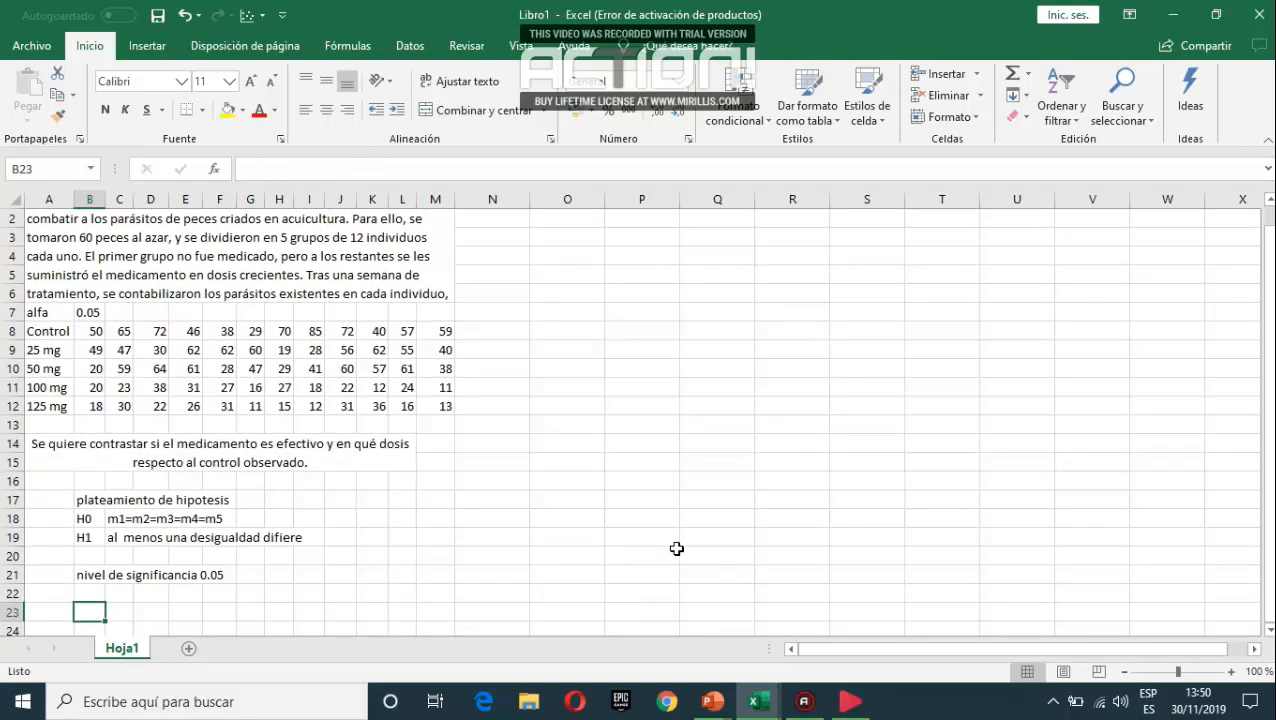
type("tipo")
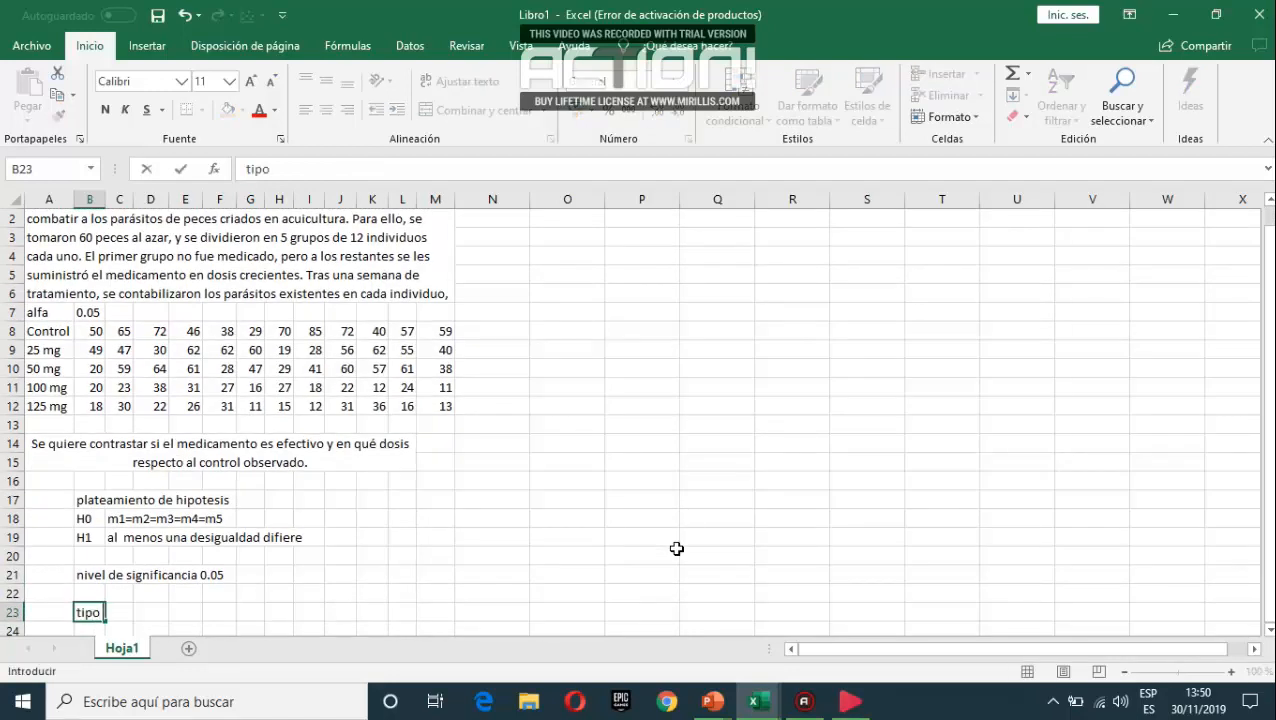
type(" de ensayo")
key("Return")
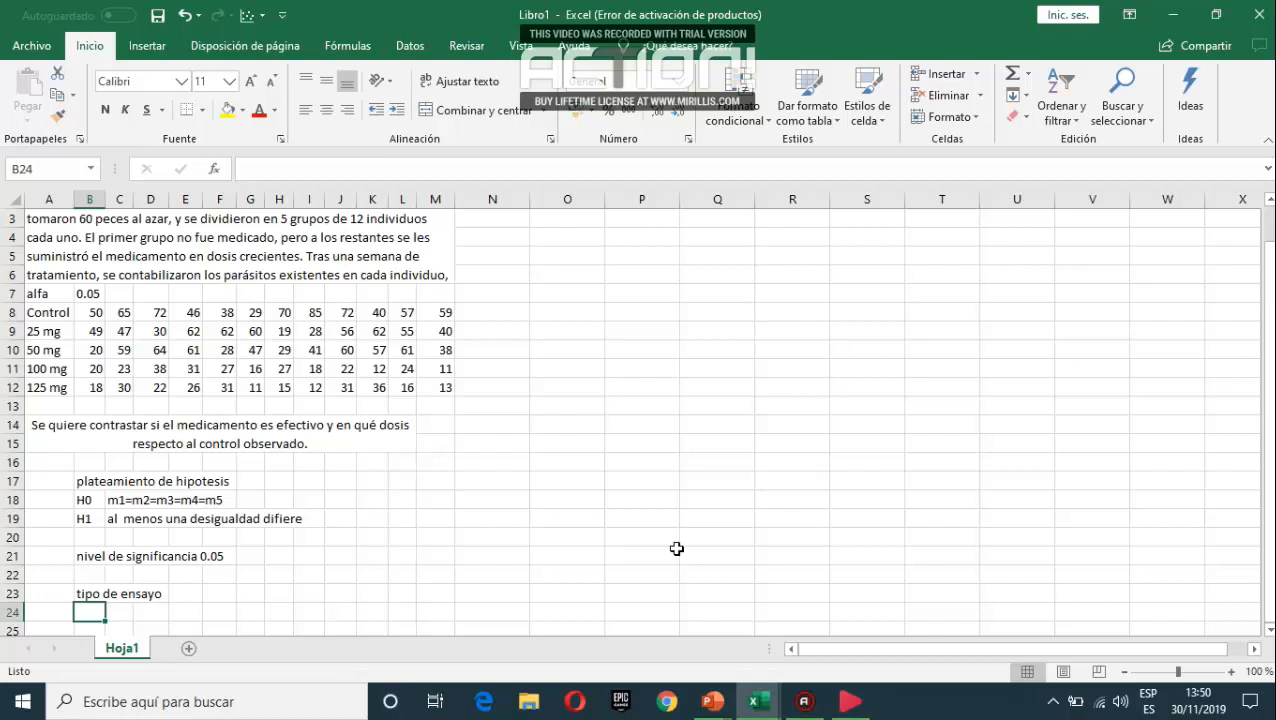
type("Prueba e")
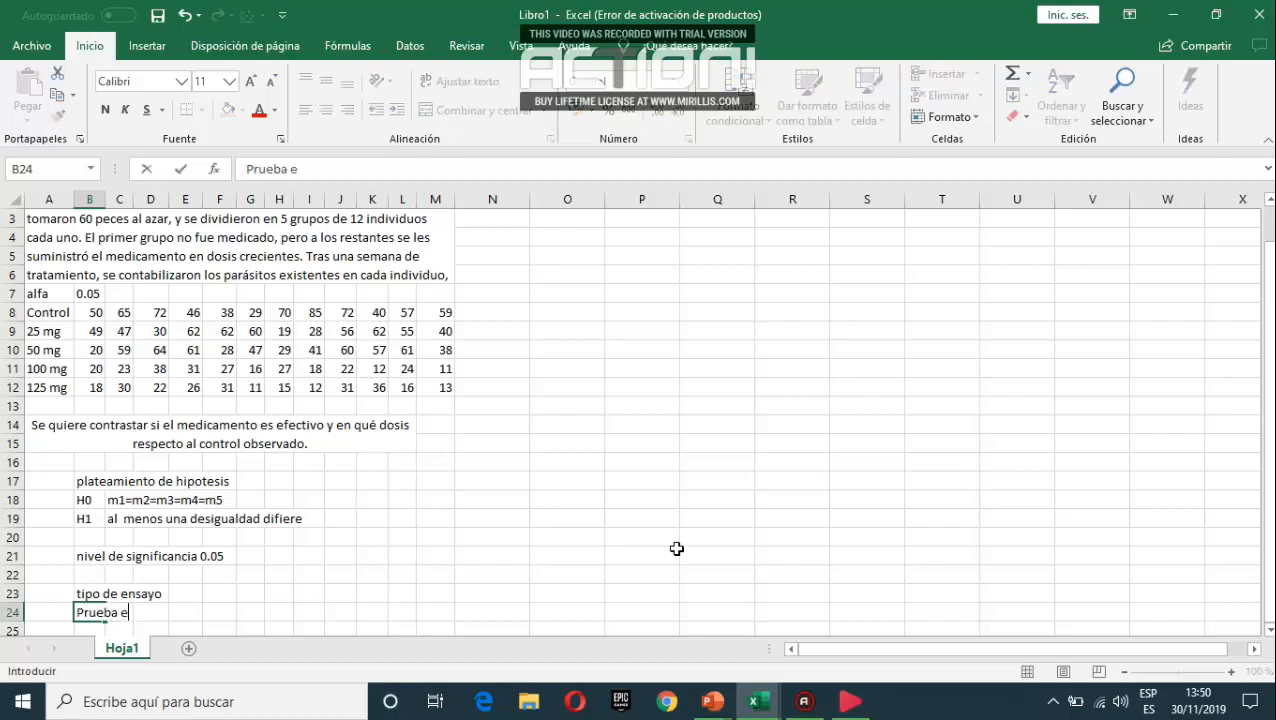
type("stadisti")
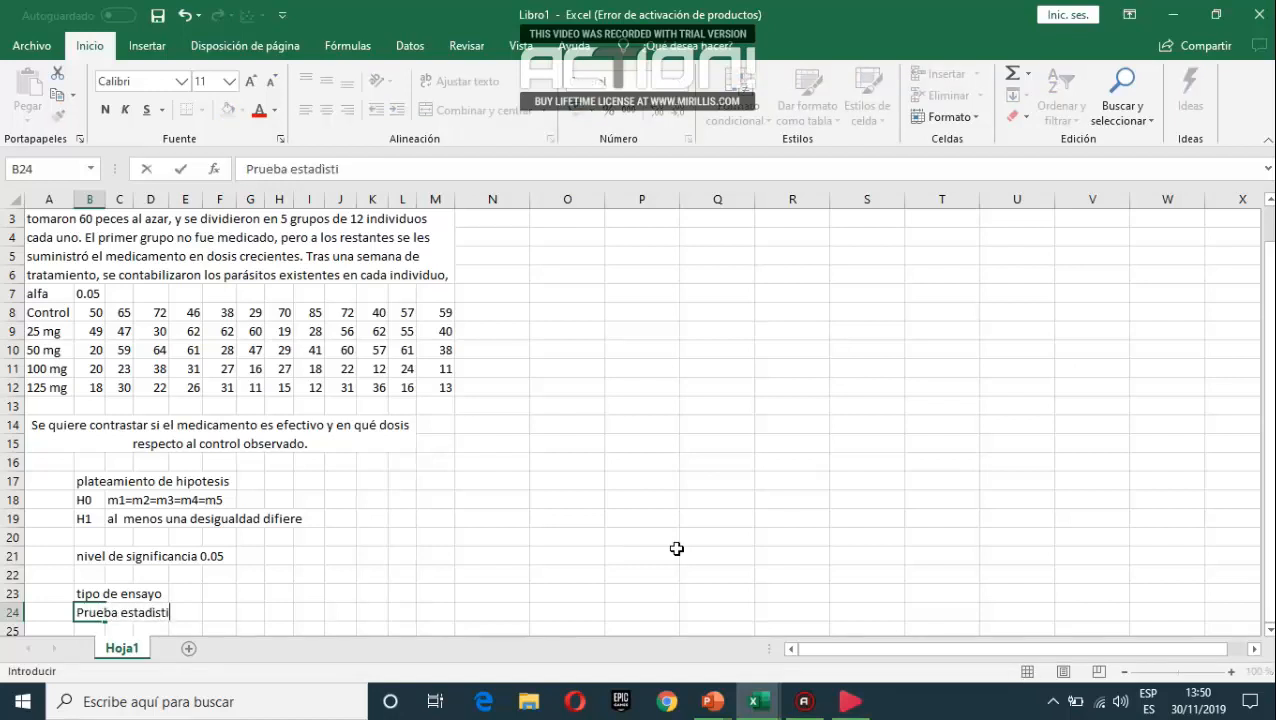
type("ca de cola ")
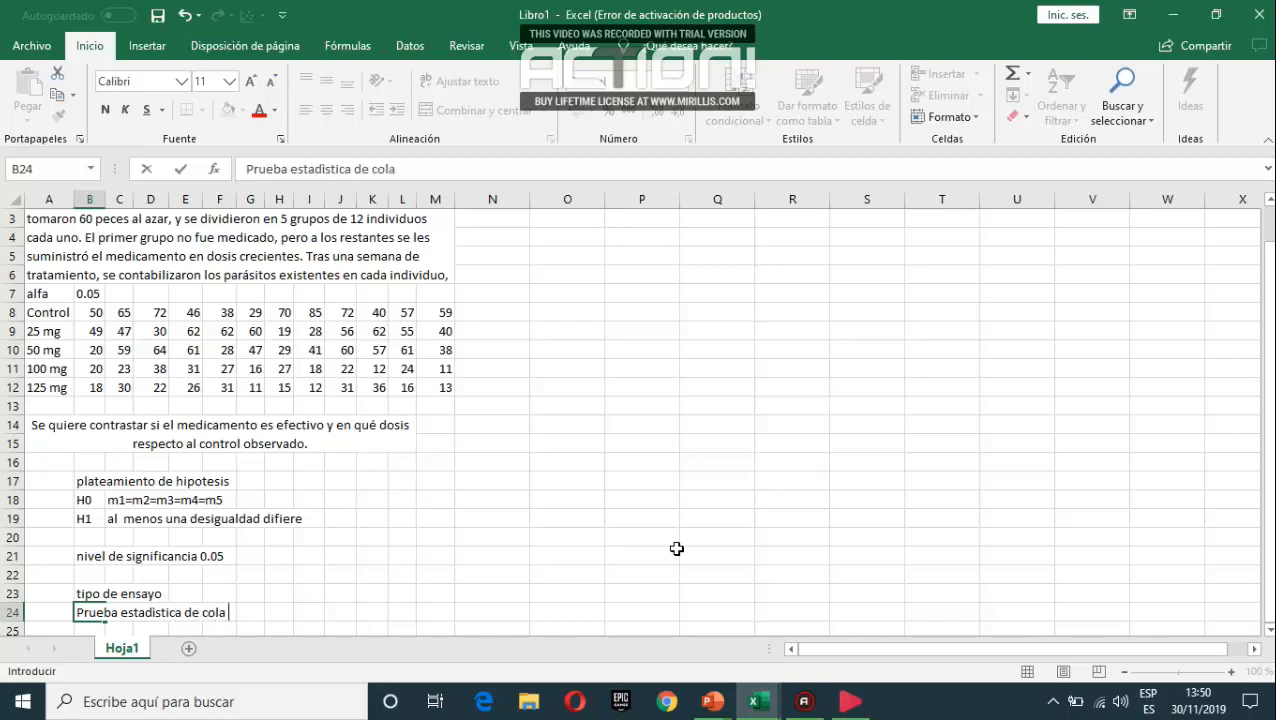
type("derecha")
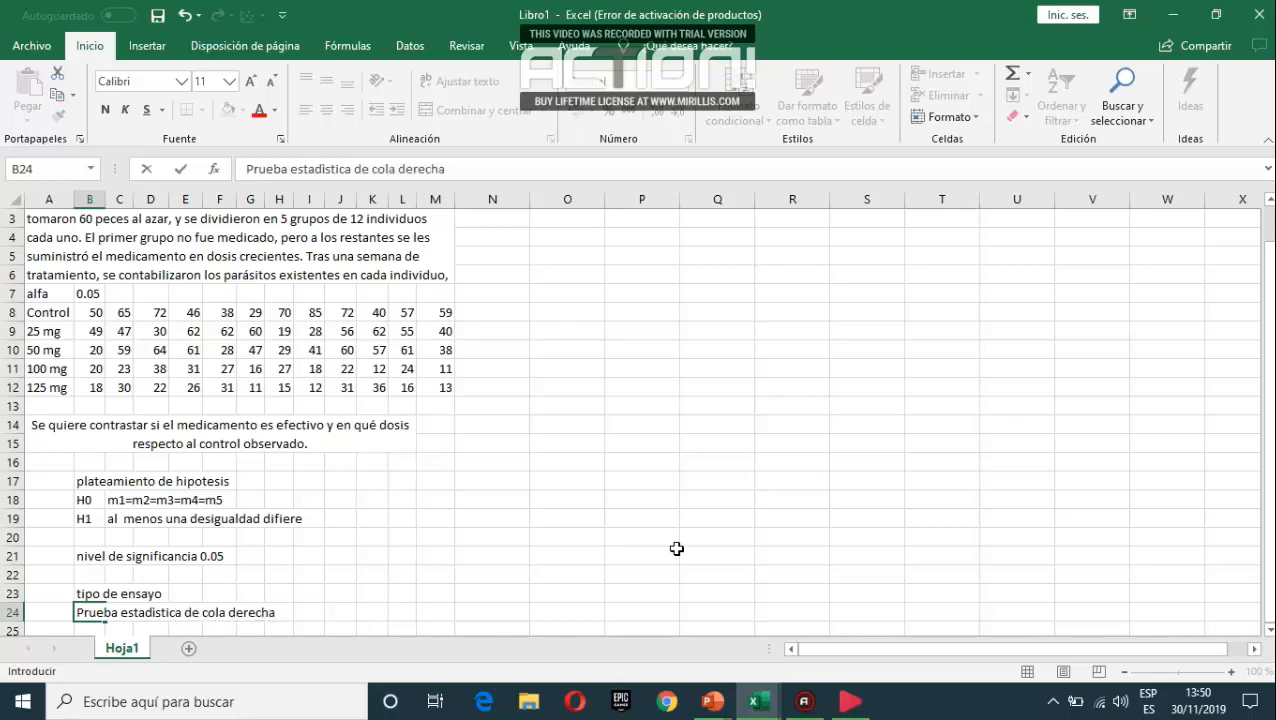
key("Return")
Step: Enter the heading "Regla de decision" in cell B26
key("Return")
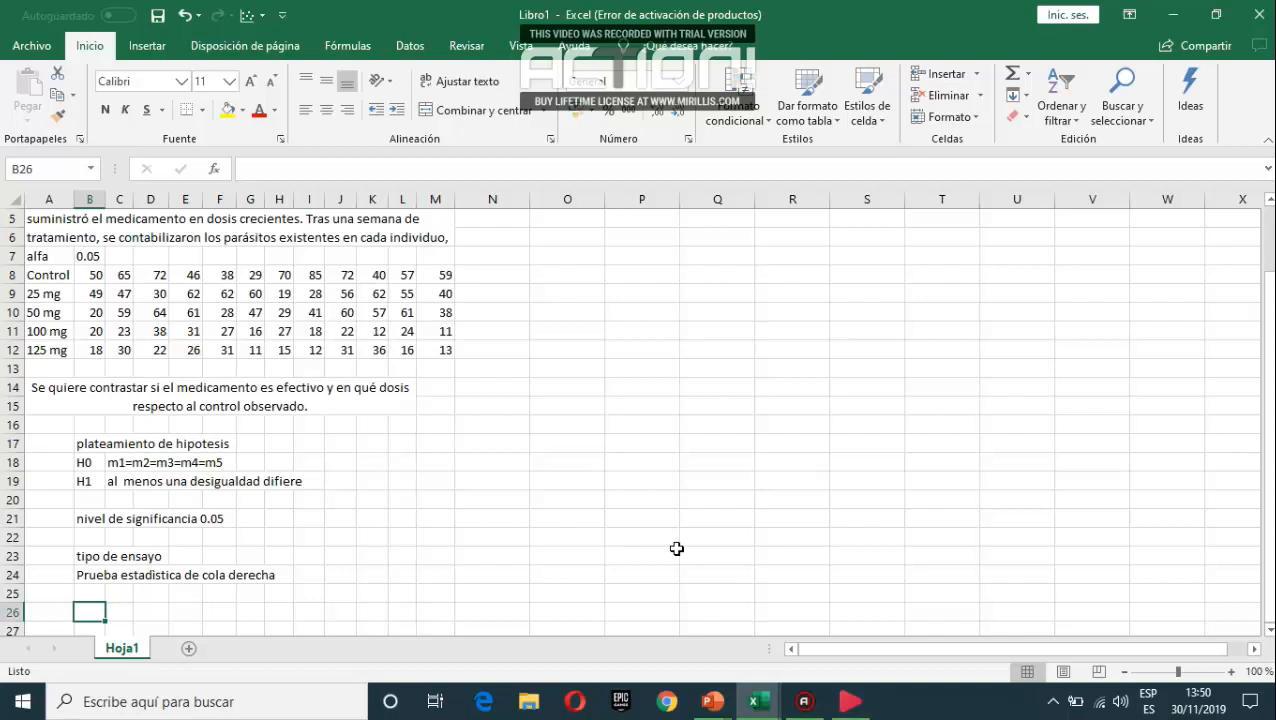
type("Reg")
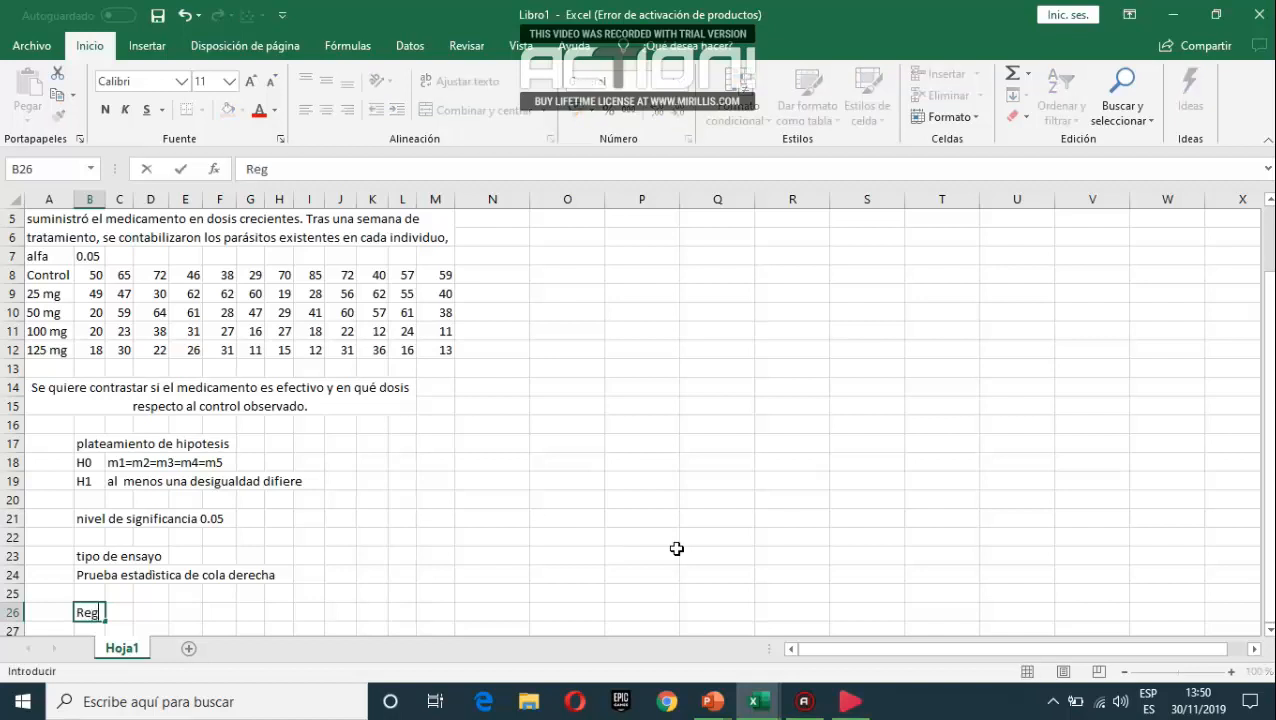
type("la de de")
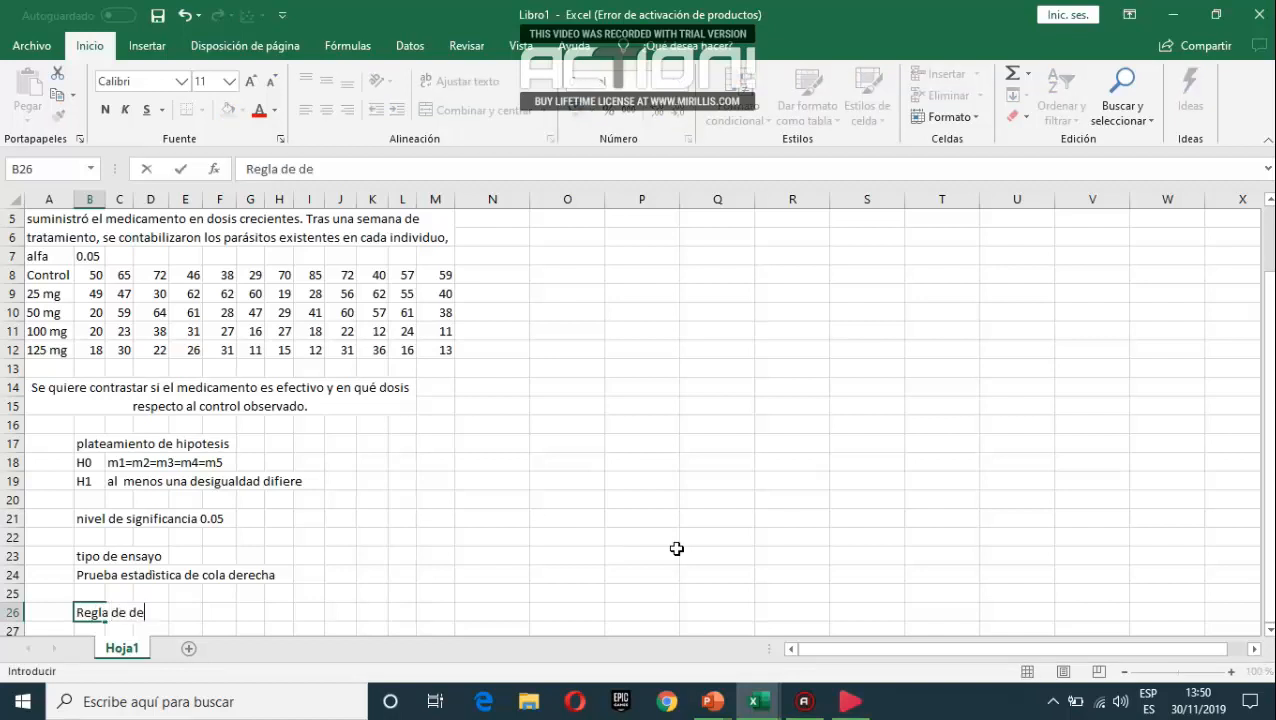
type("cision")
key("Return")
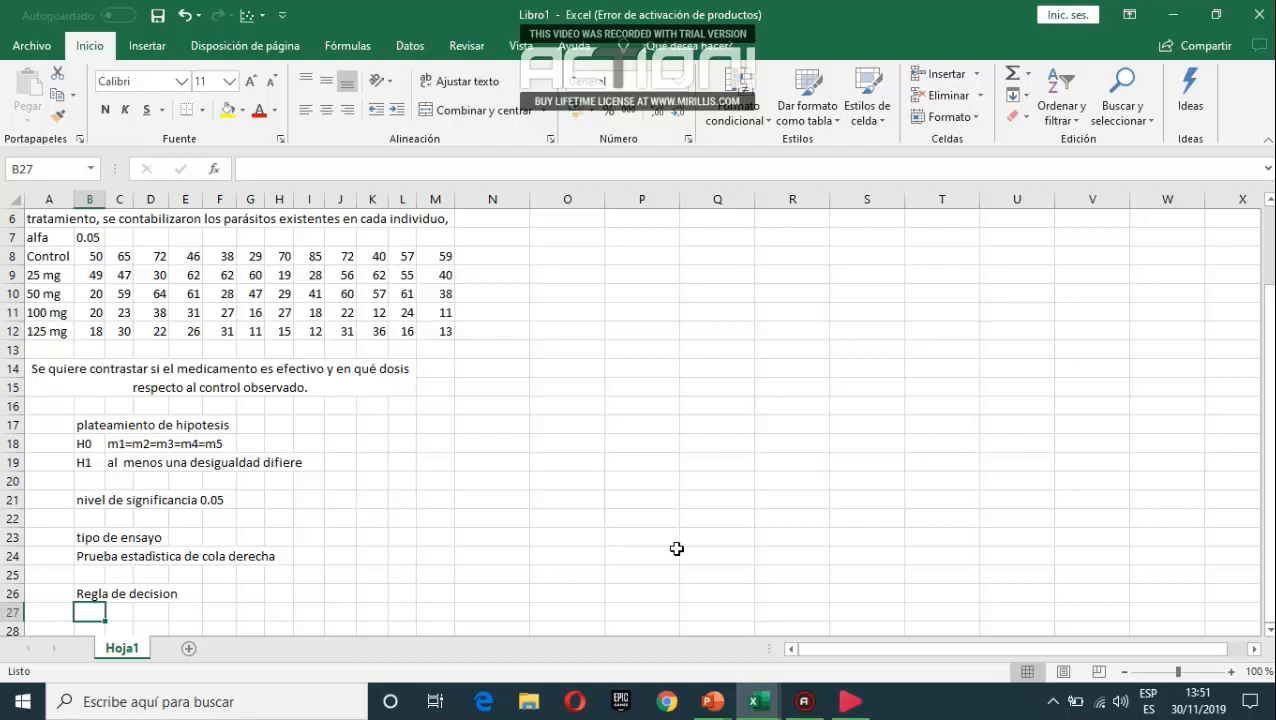
Step: Write the rejection rule in row 27: "Si Fexp>Fc" in B27, "H0" in E27 and "rechaza" in F27
type("Si")
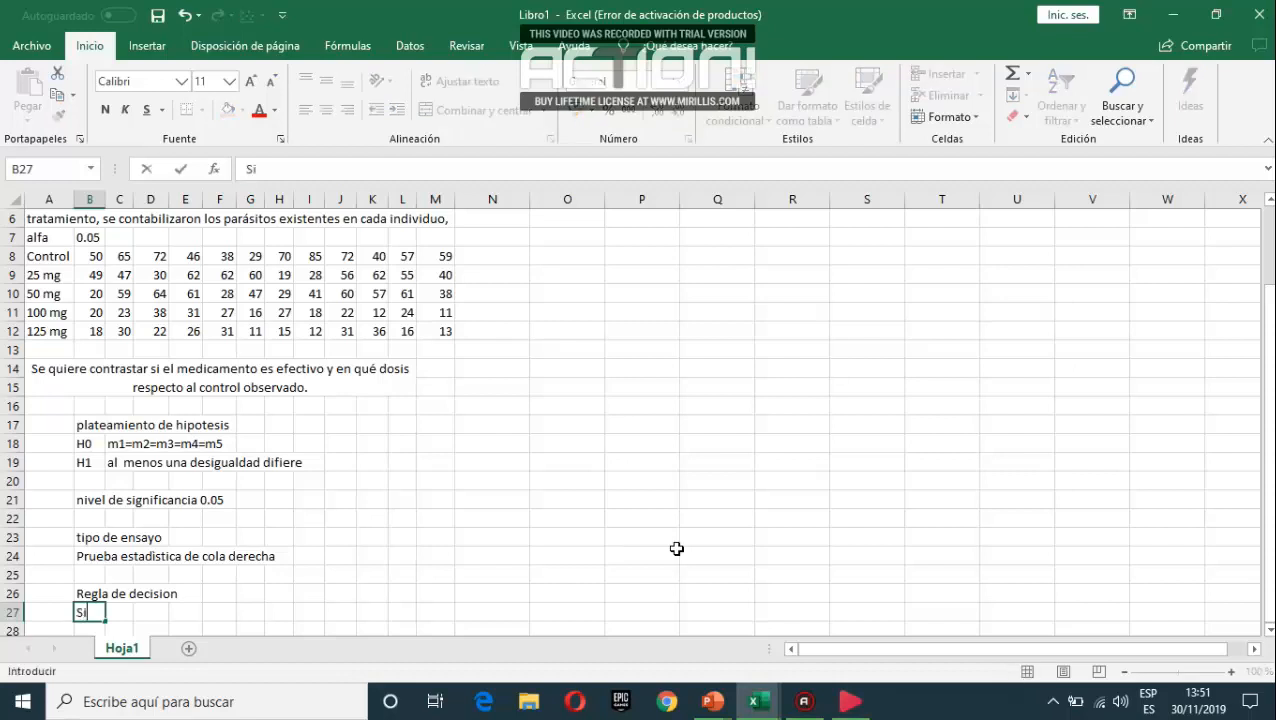
type(" Fexp>F")
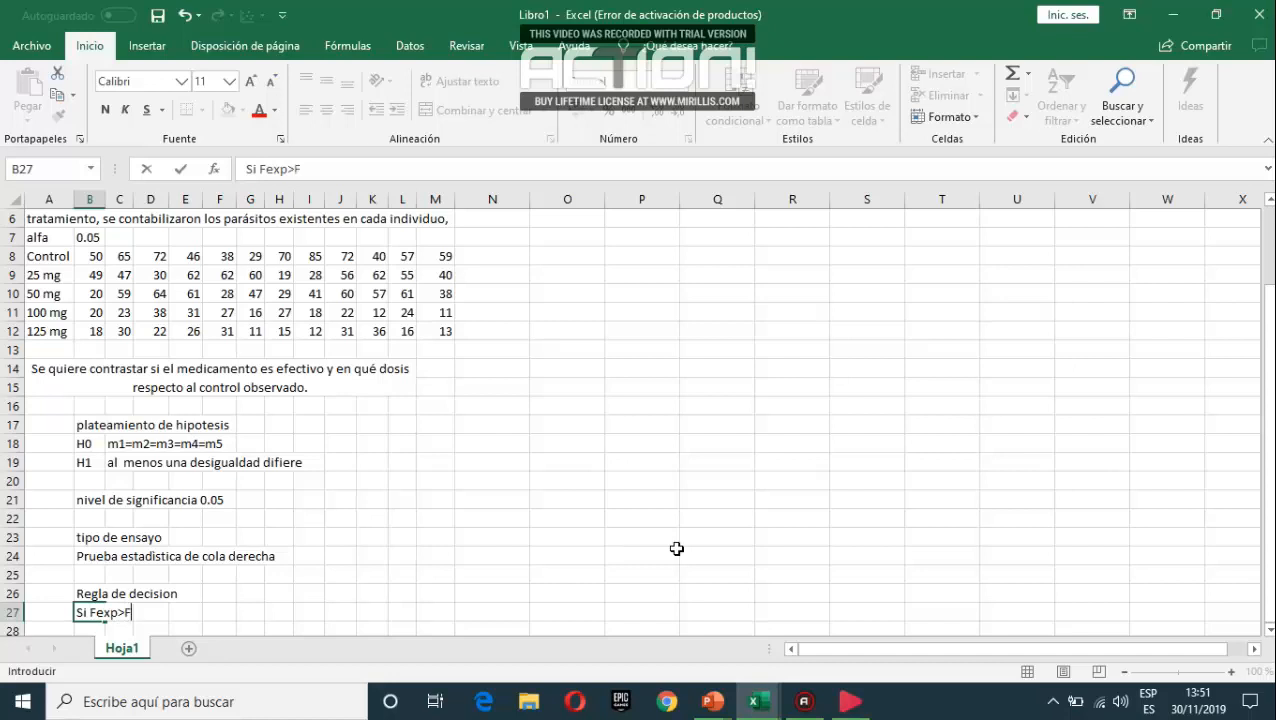
type("c")
key("Tab")
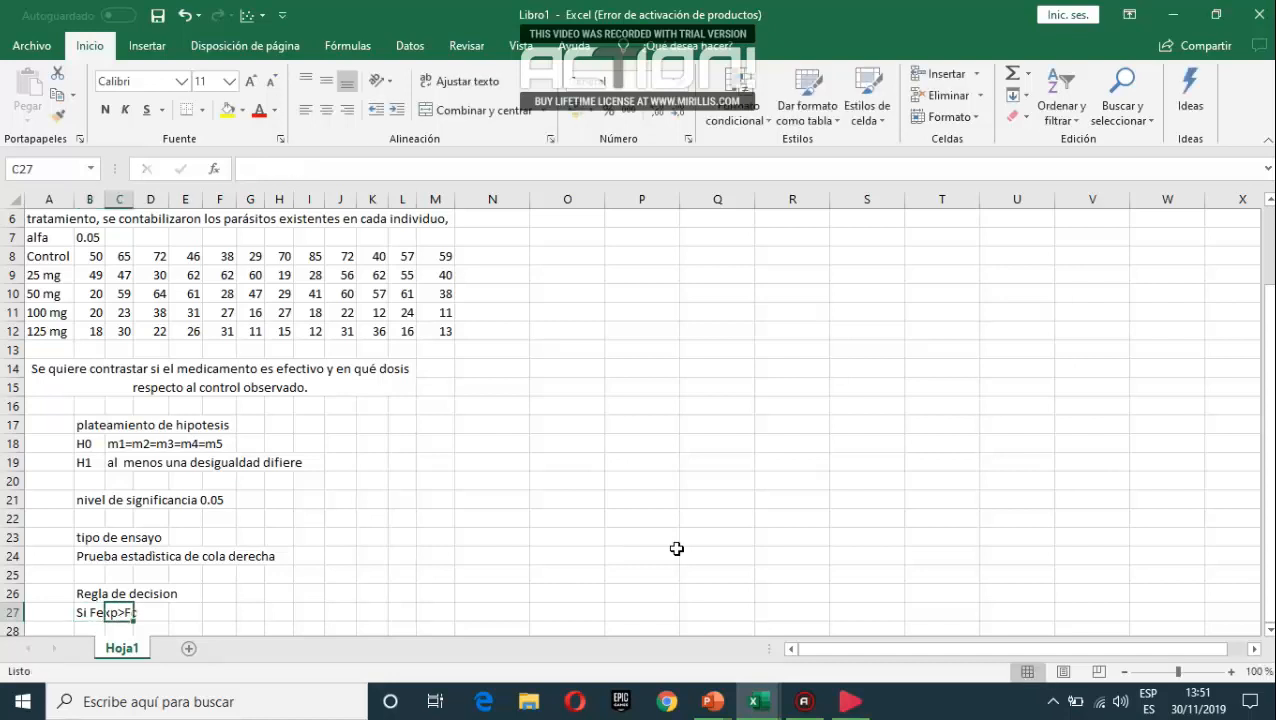
key("Right")
key("Right")
type("H")
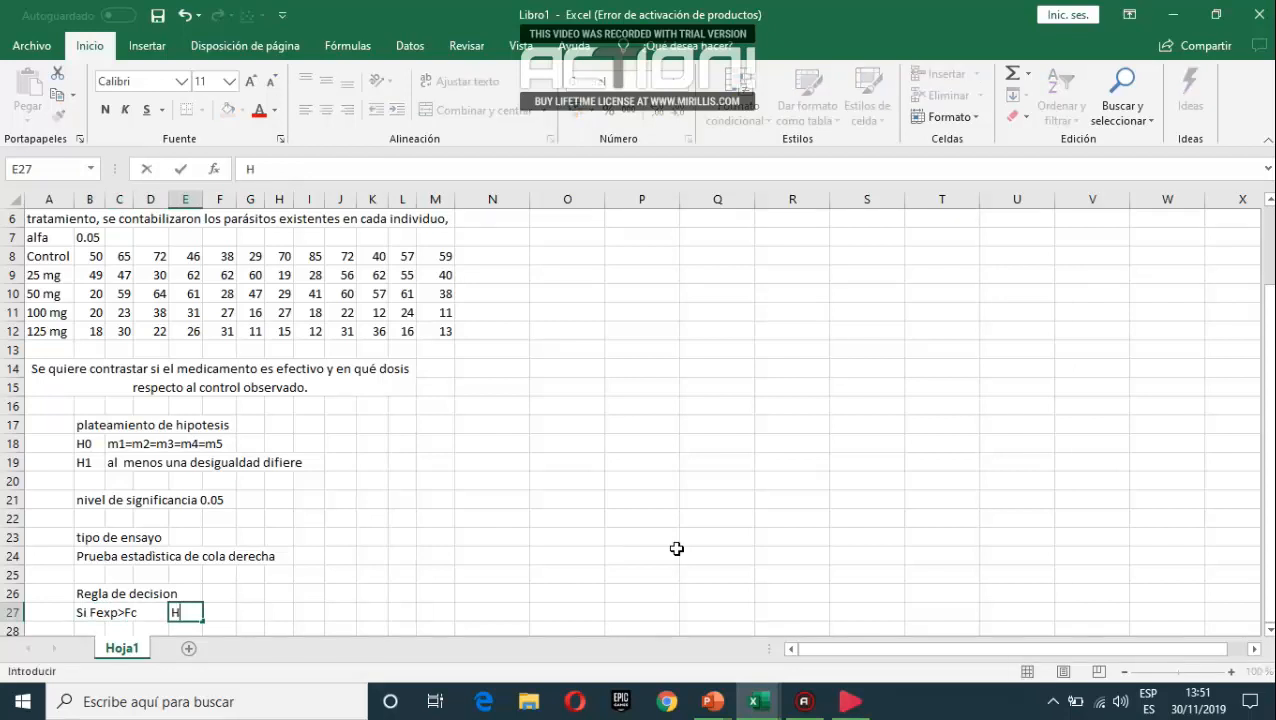
type("0")
key("Right")
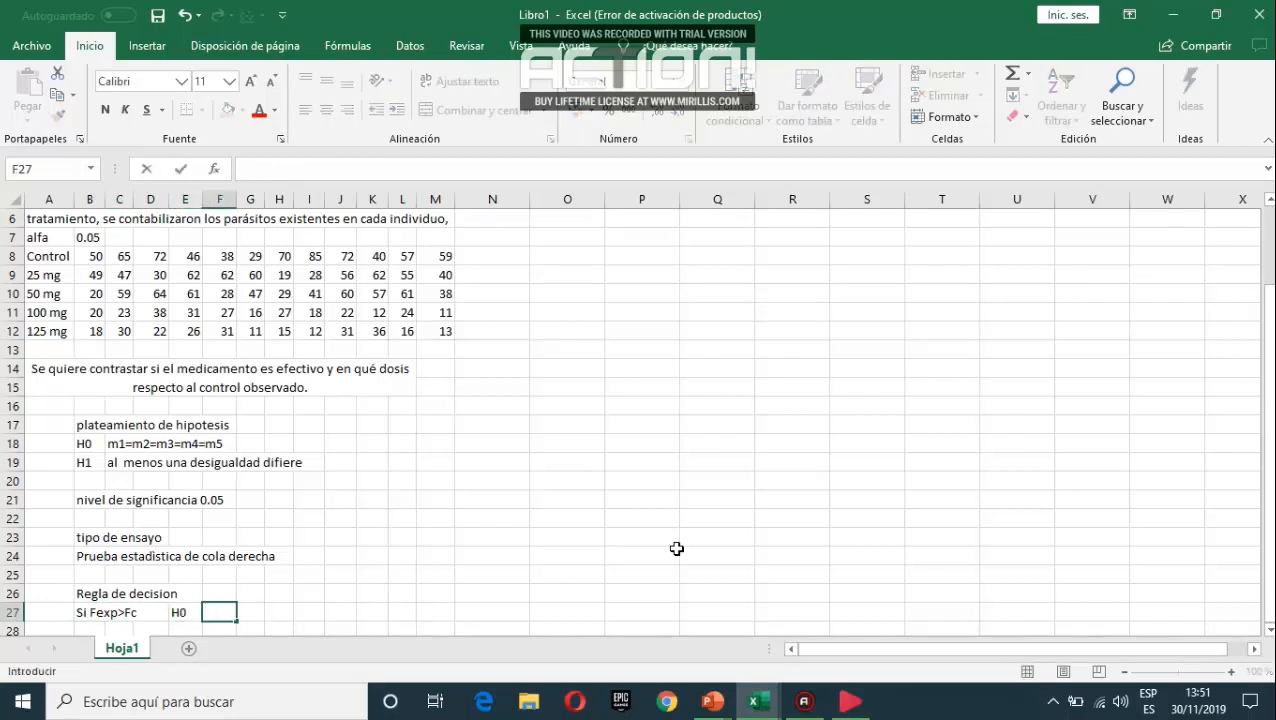
type("rechaza")
key("Return")
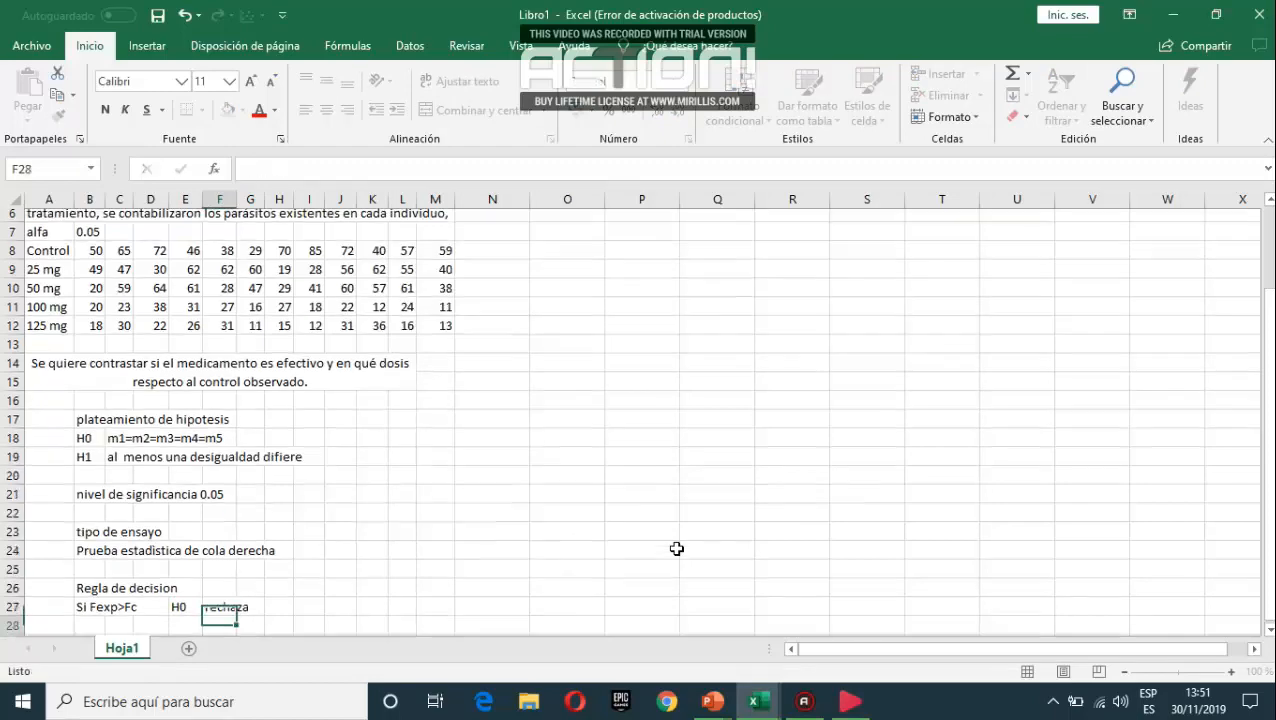
key("Left")
key("Left")
key("Left")
key("Left")
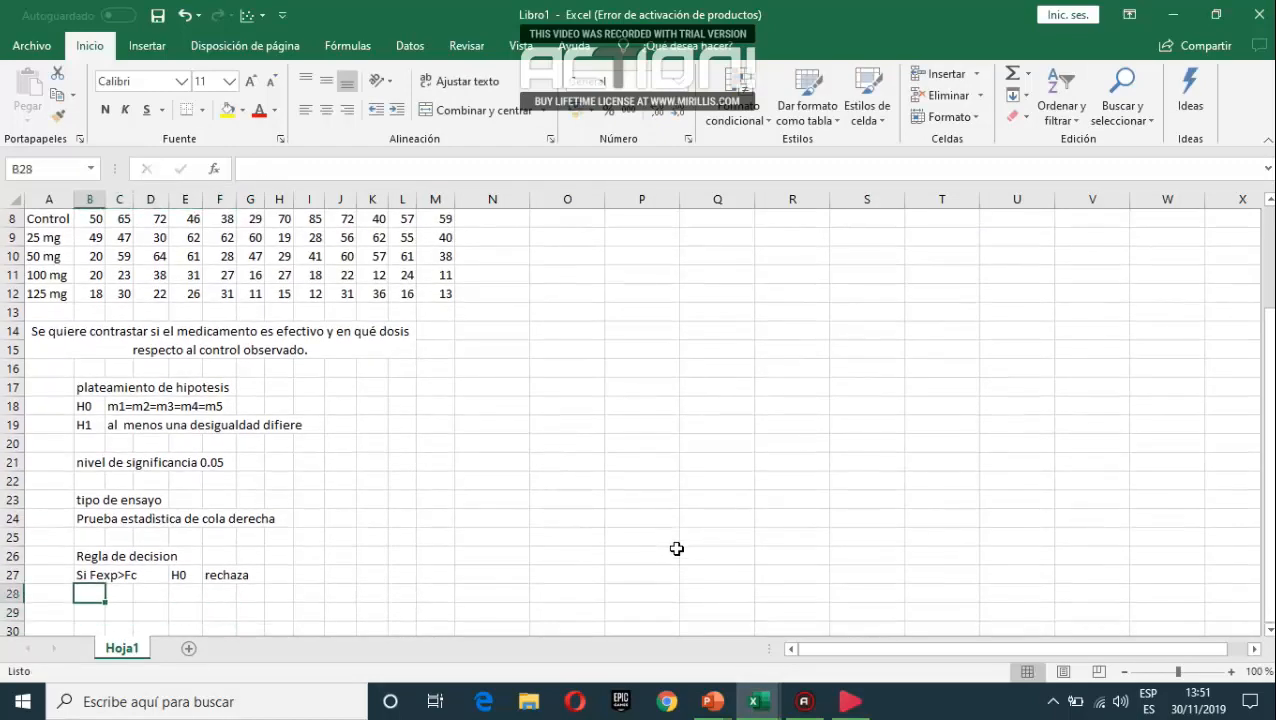
Step: Enter the acceptance condition "si Fc>Fexp" in cell B28, below the rejection rule
type("si ")
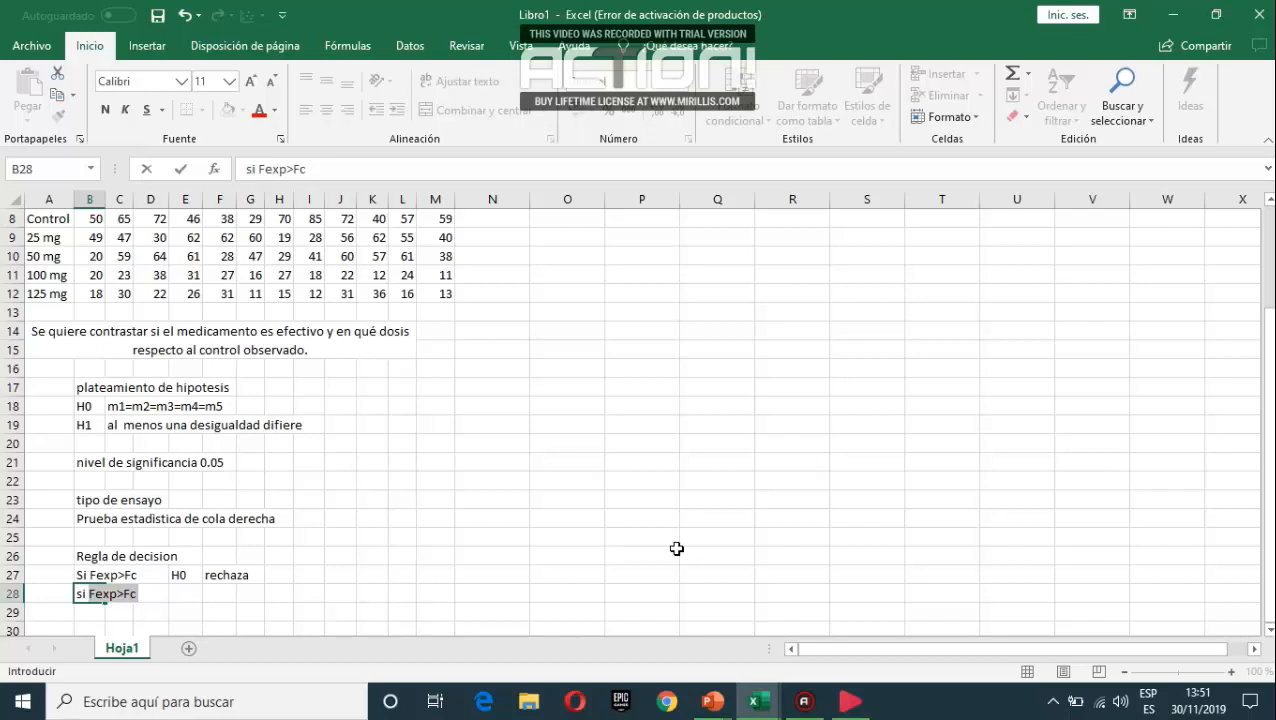
type("Fc>")
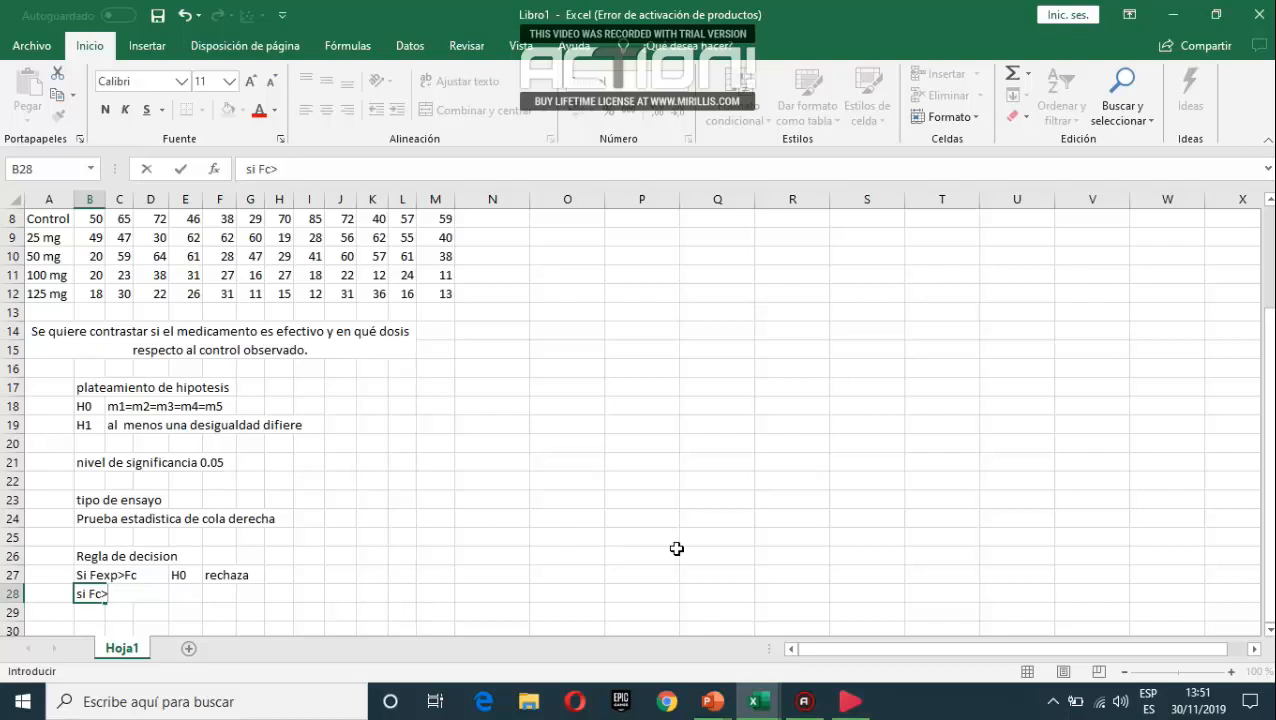
type("Fexp")
key("Right")
key("Right")
key("Right")
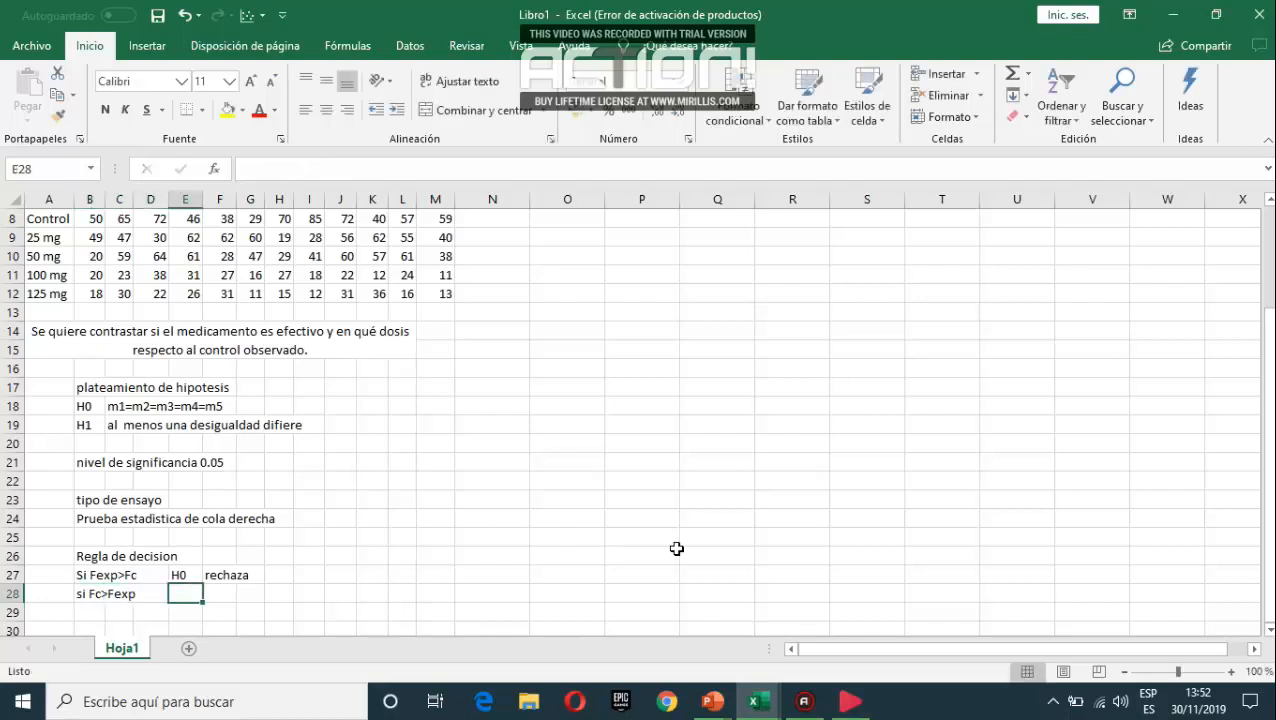
Step: Complete the acceptance rule in row 28 with "H0" in E28 and "Se acepta" in F28
type("H0")
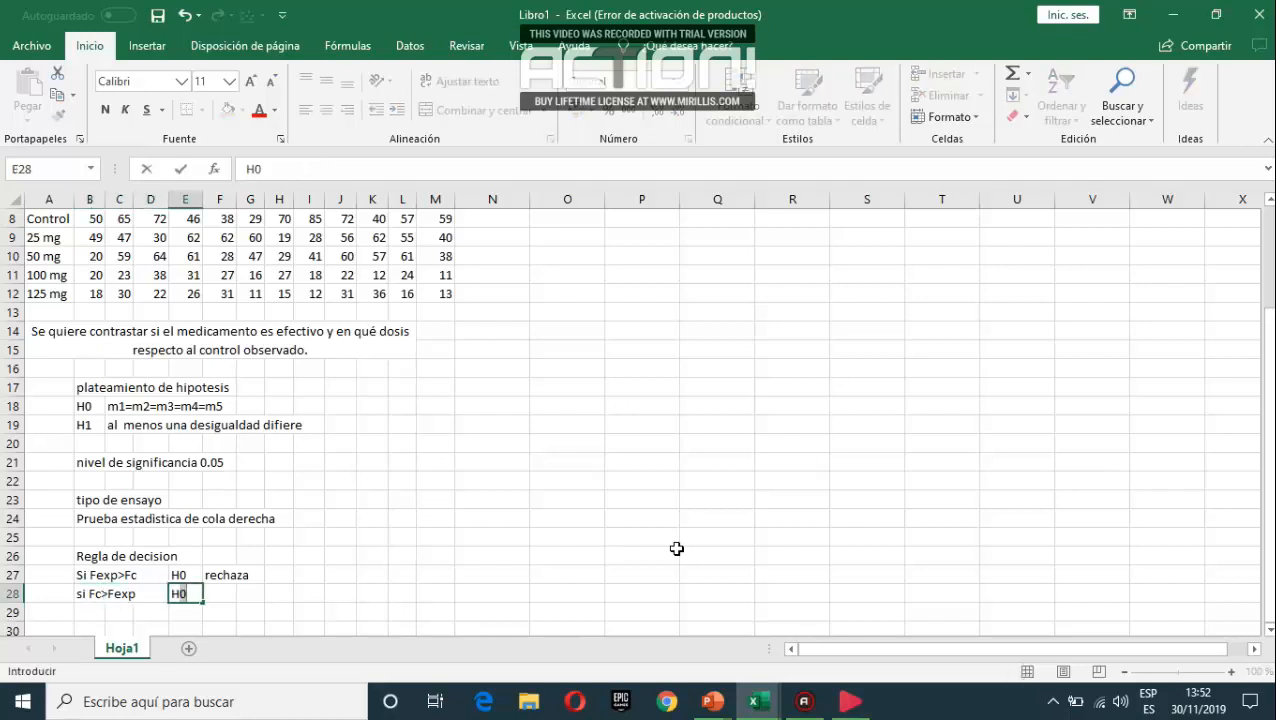
key("Right")
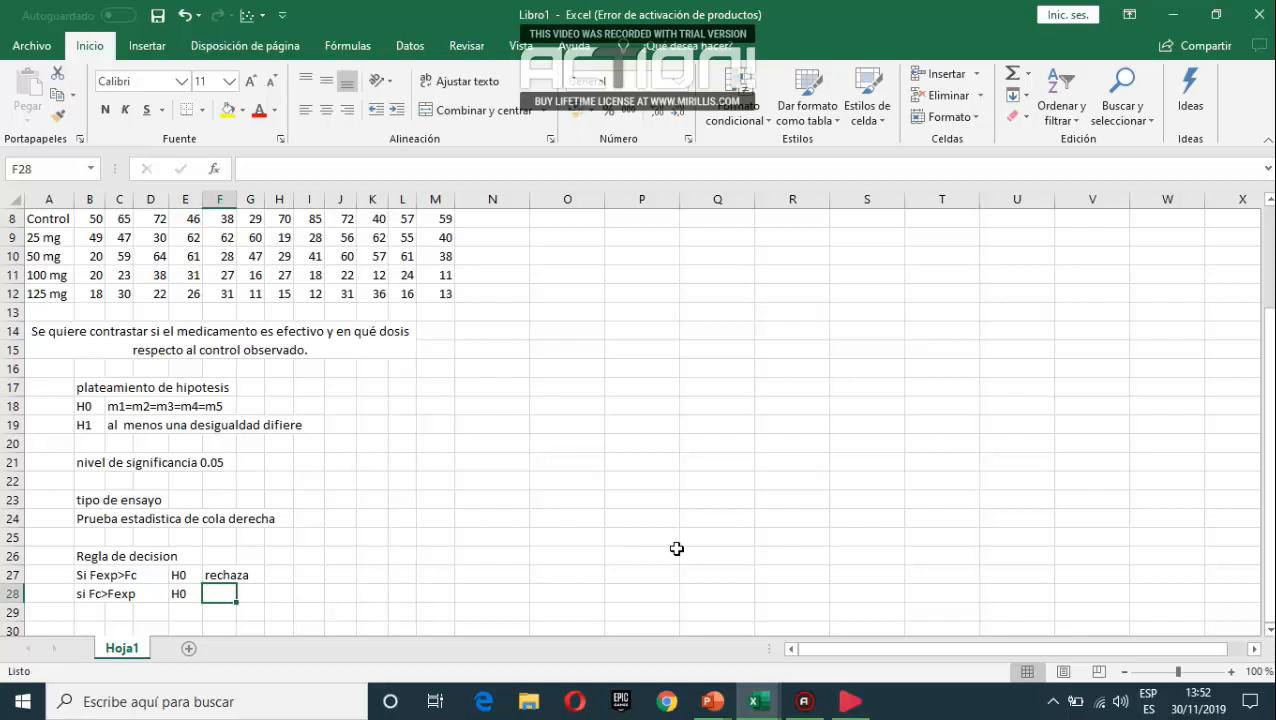
type("s")
key("BackSpace")
type("Se")
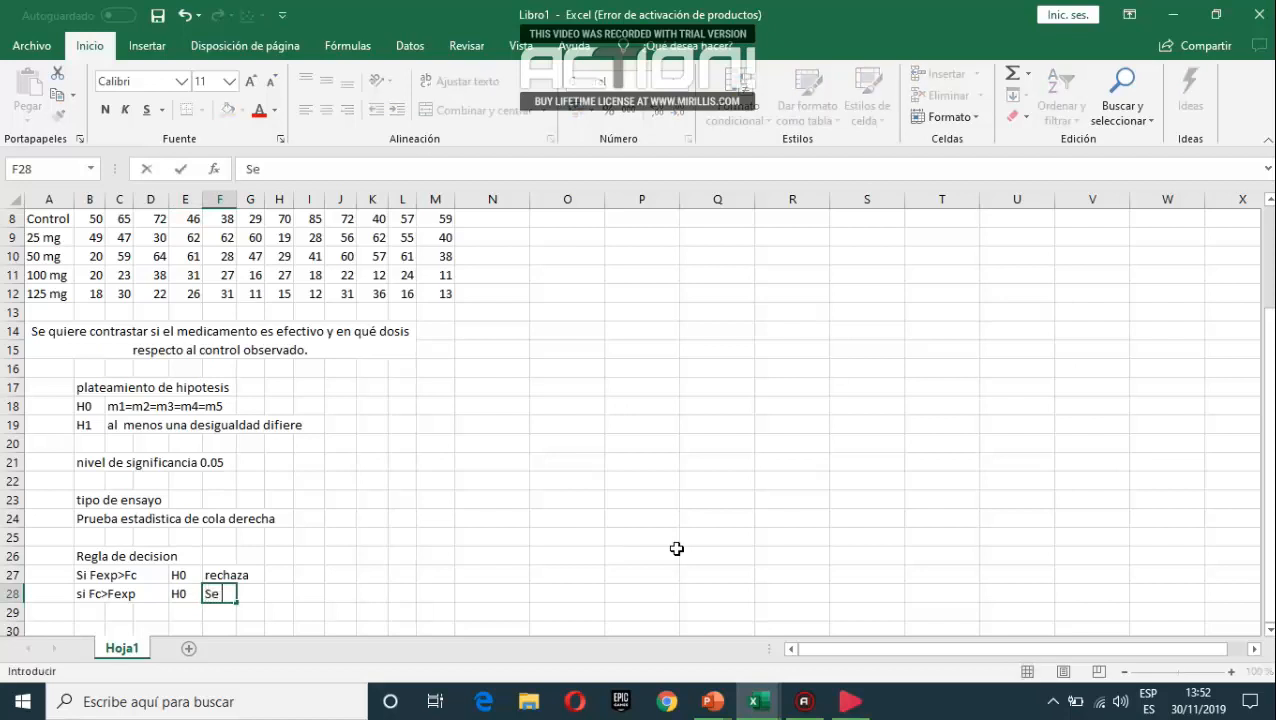
type(" acepta")
key("Right")
key("Right")
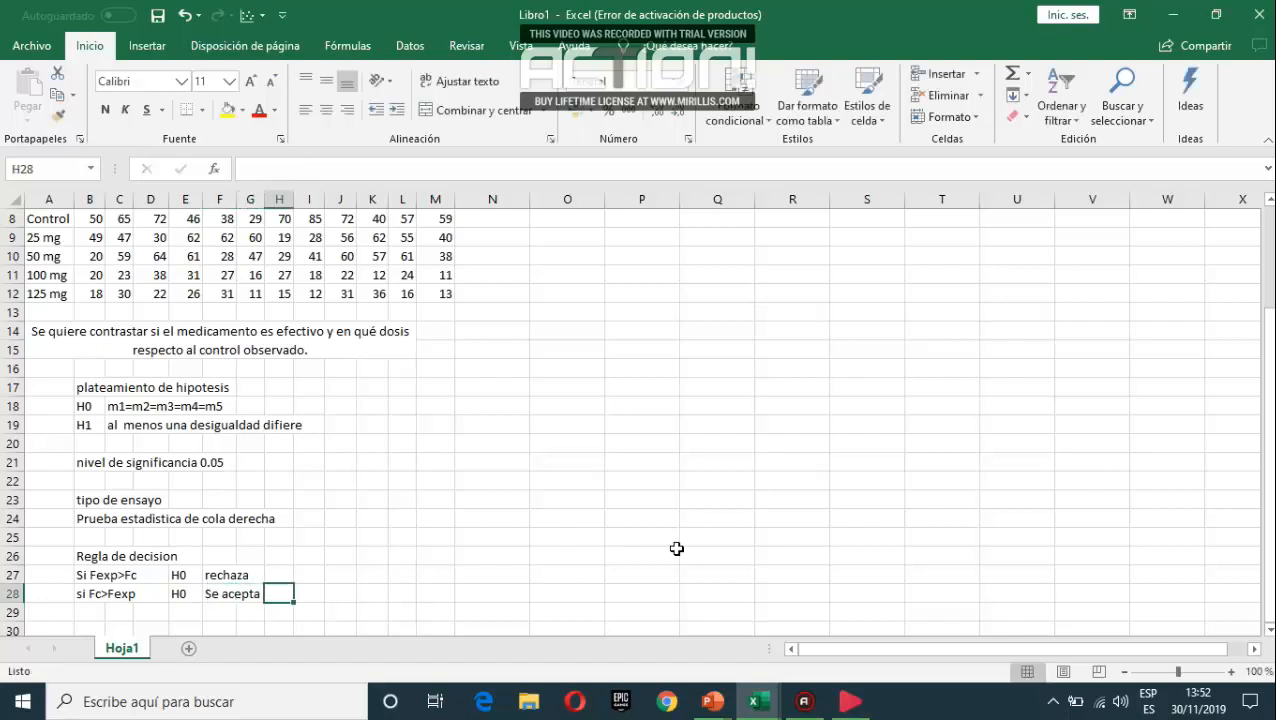
key("Down")
key("Right")
key("Up")
key("Up")
key("Up")
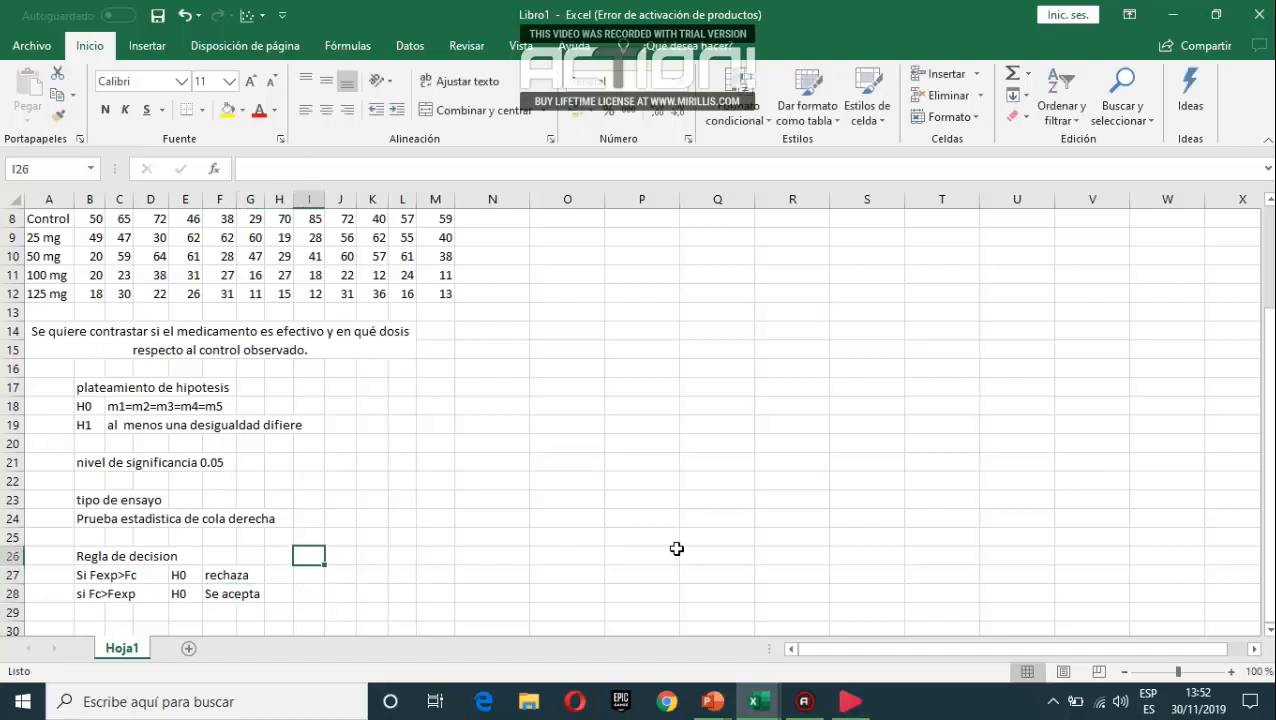
key("Right")
key("Right")
key("Up")
key("Up")
key("Up")
key("Up")
key("Up")
key("Up")
key("Up")
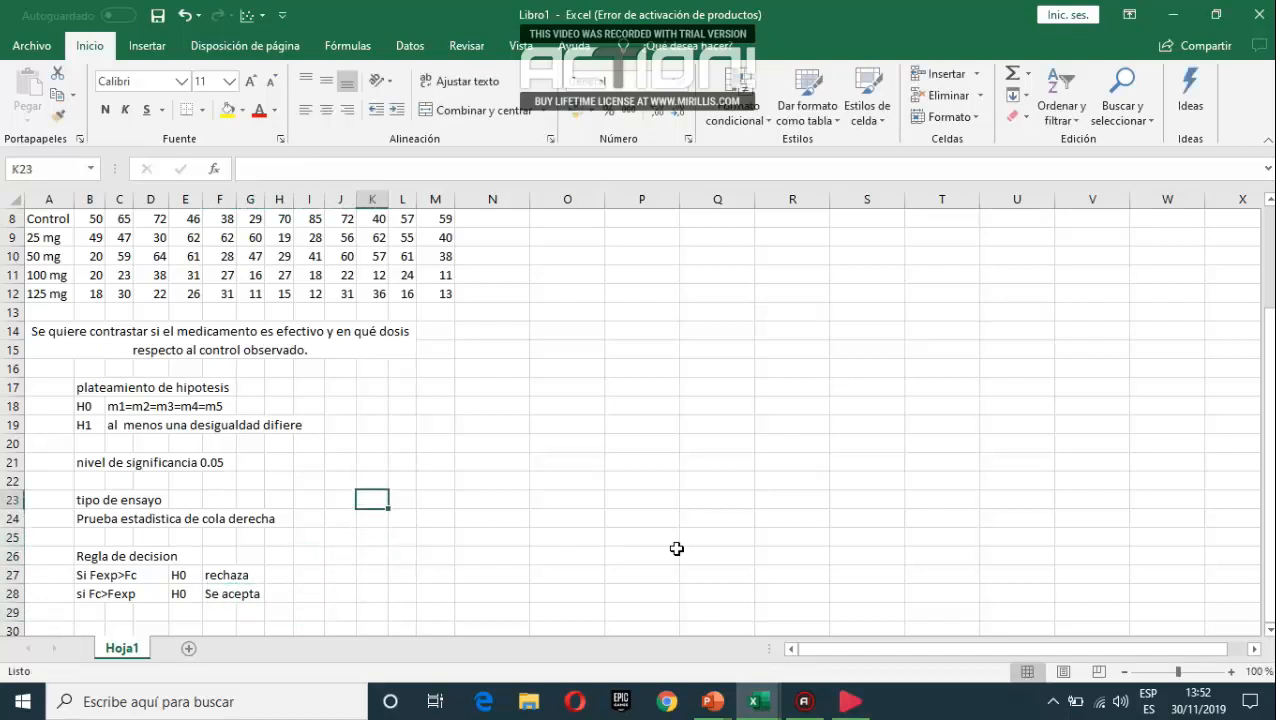
Step: Return to the data at the start of the sheet and open the single-factor ANOVA tool (Análisis de varianza de un factor)
key("ctrl+Home")
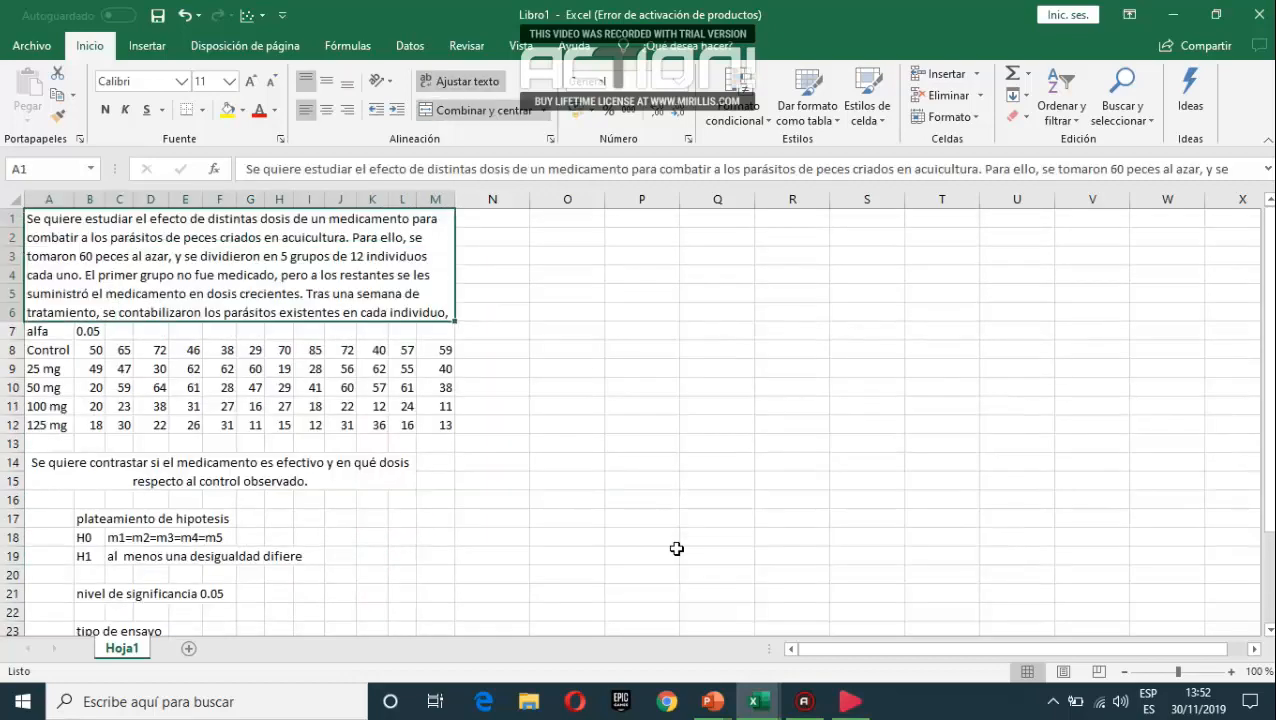
key("Right")
key("Right")
key("Down")
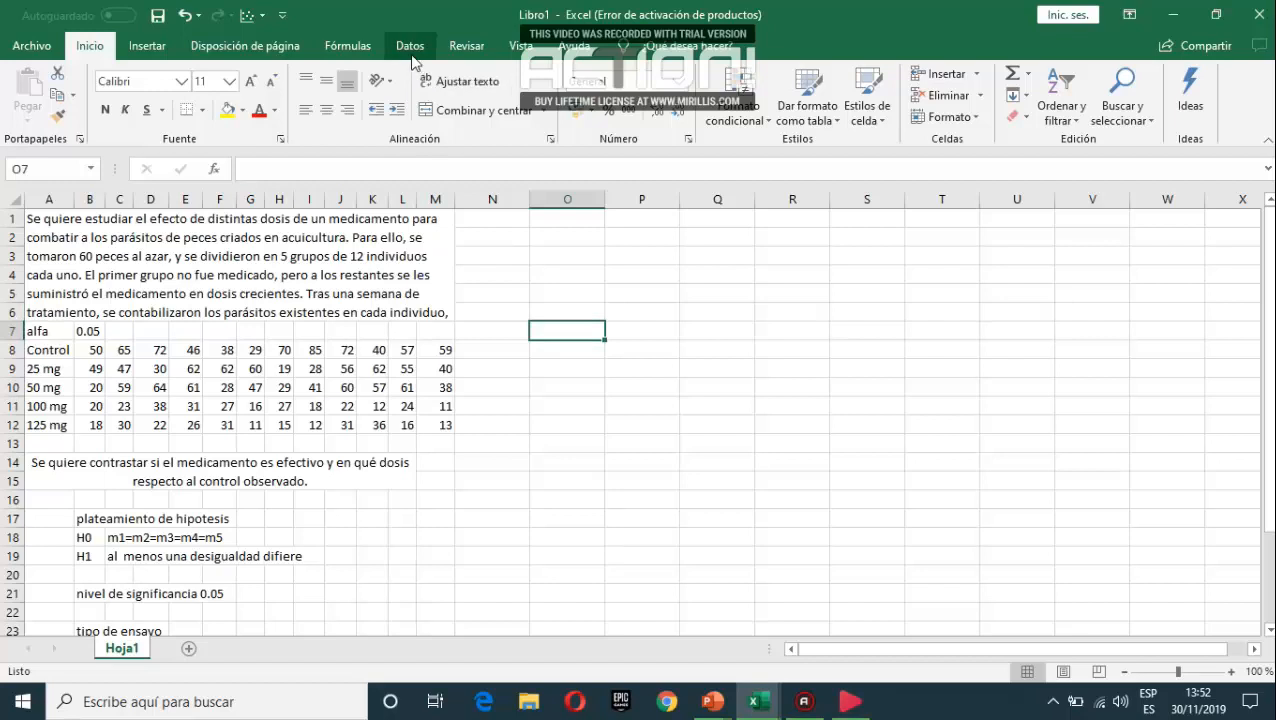
left_click(410, 45)
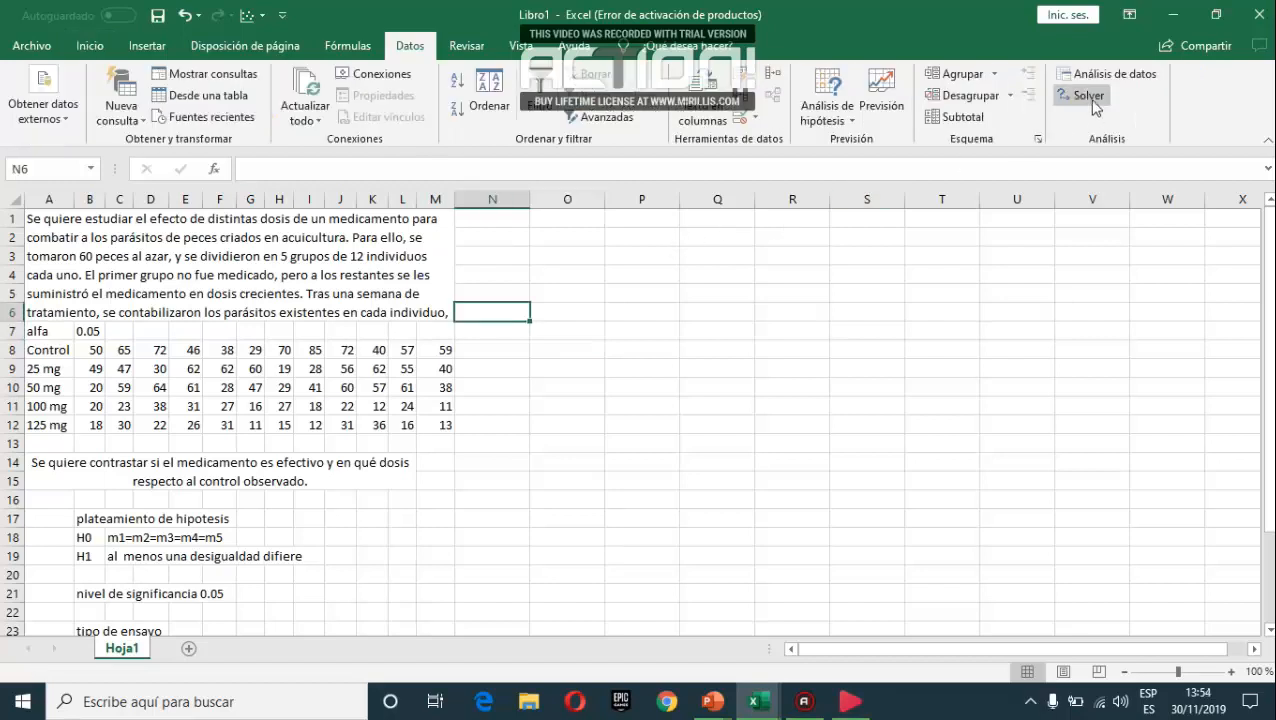
left_click(1113, 77)
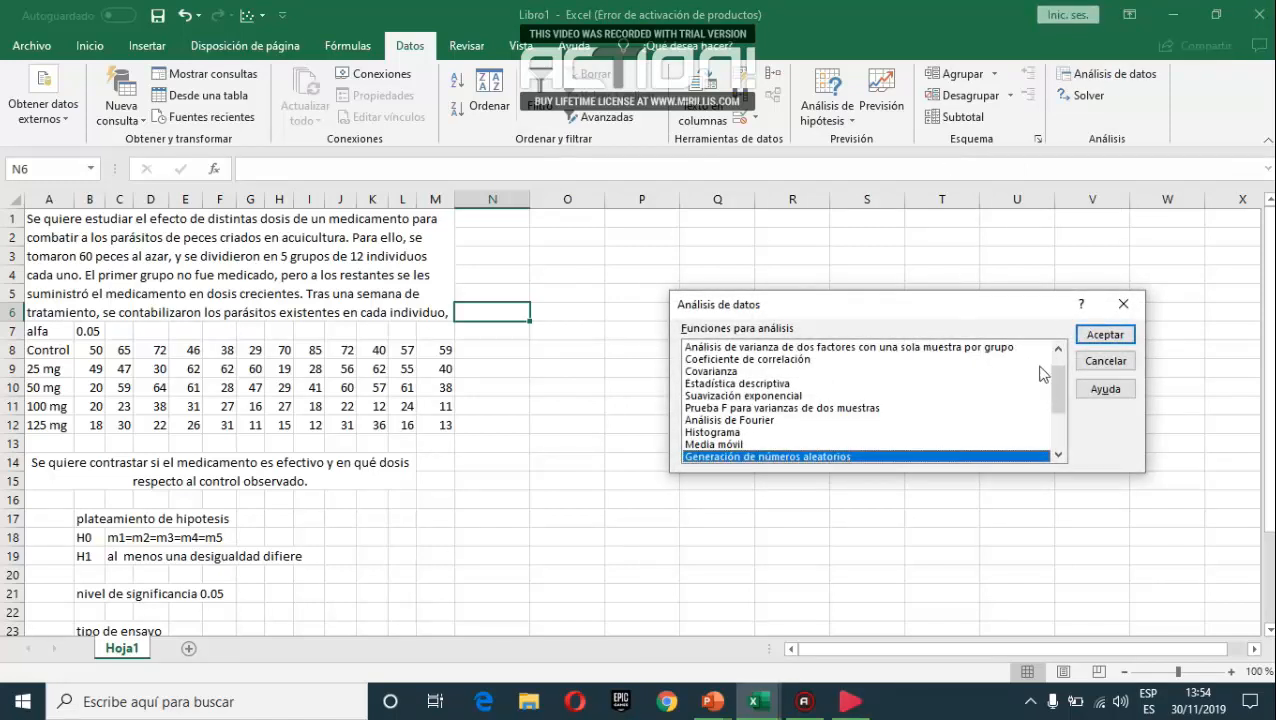
left_click_drag(1065, 395, 1060, 372)
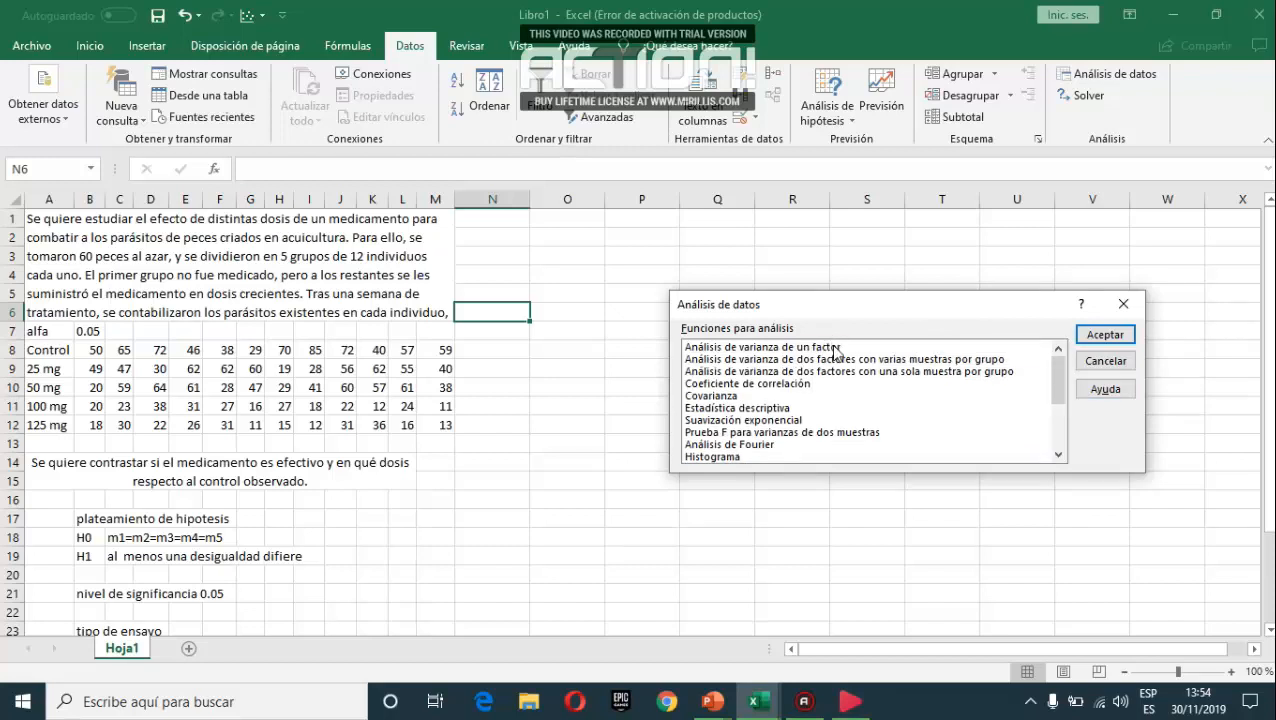
left_click(835, 350)
left_click(1102, 334)
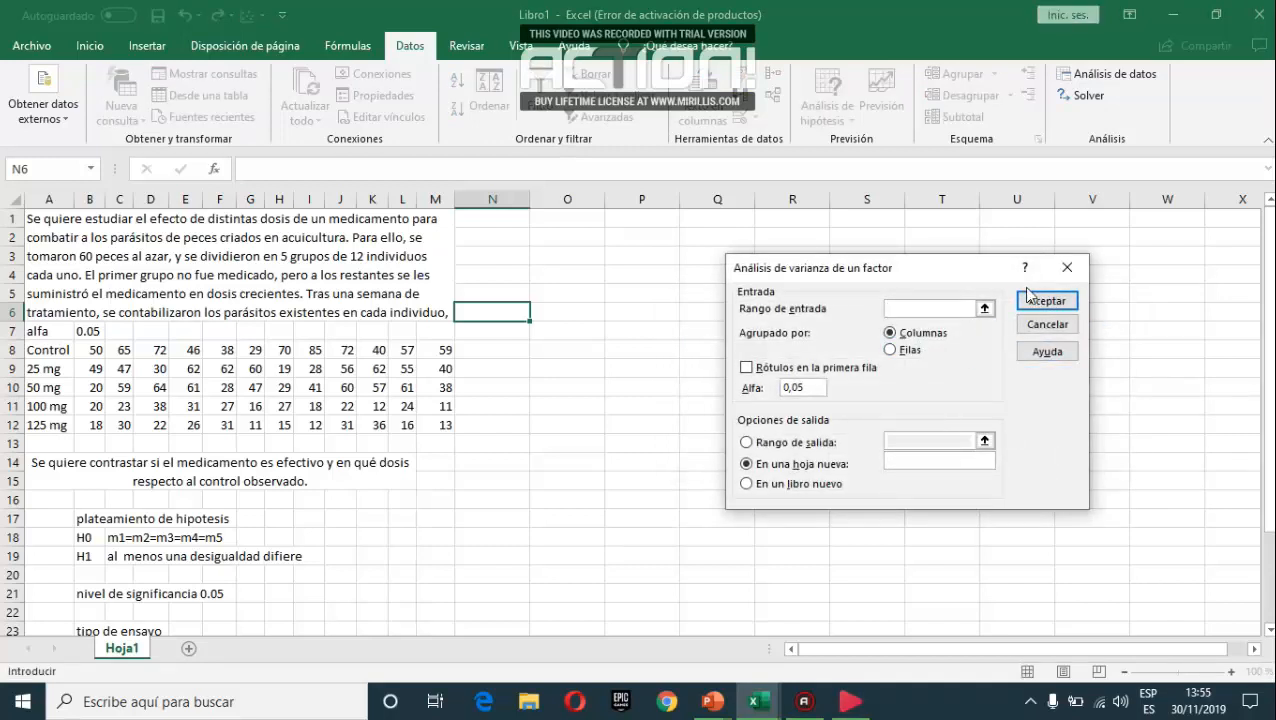
Step: Set the ANOVA input range to $A$8:$M$12, grouped by rows, with labels in the first column
left_click(985, 308)
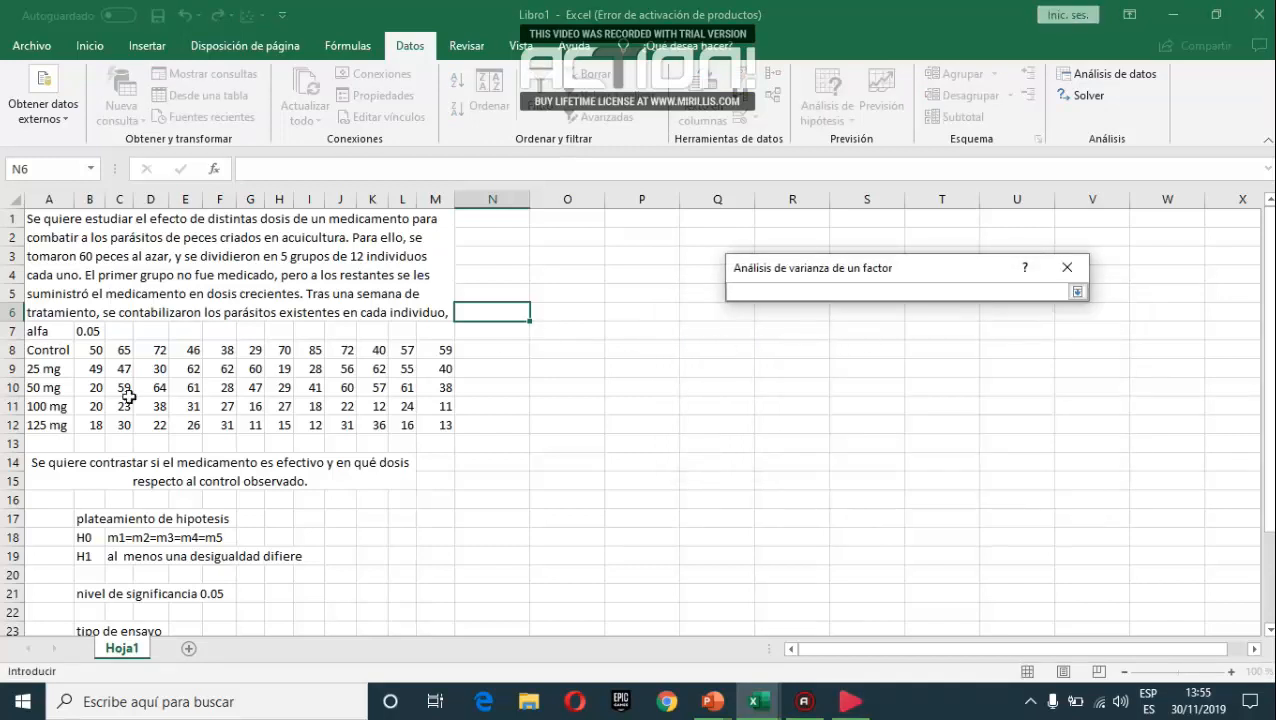
left_click_drag(38, 350, 340, 428)
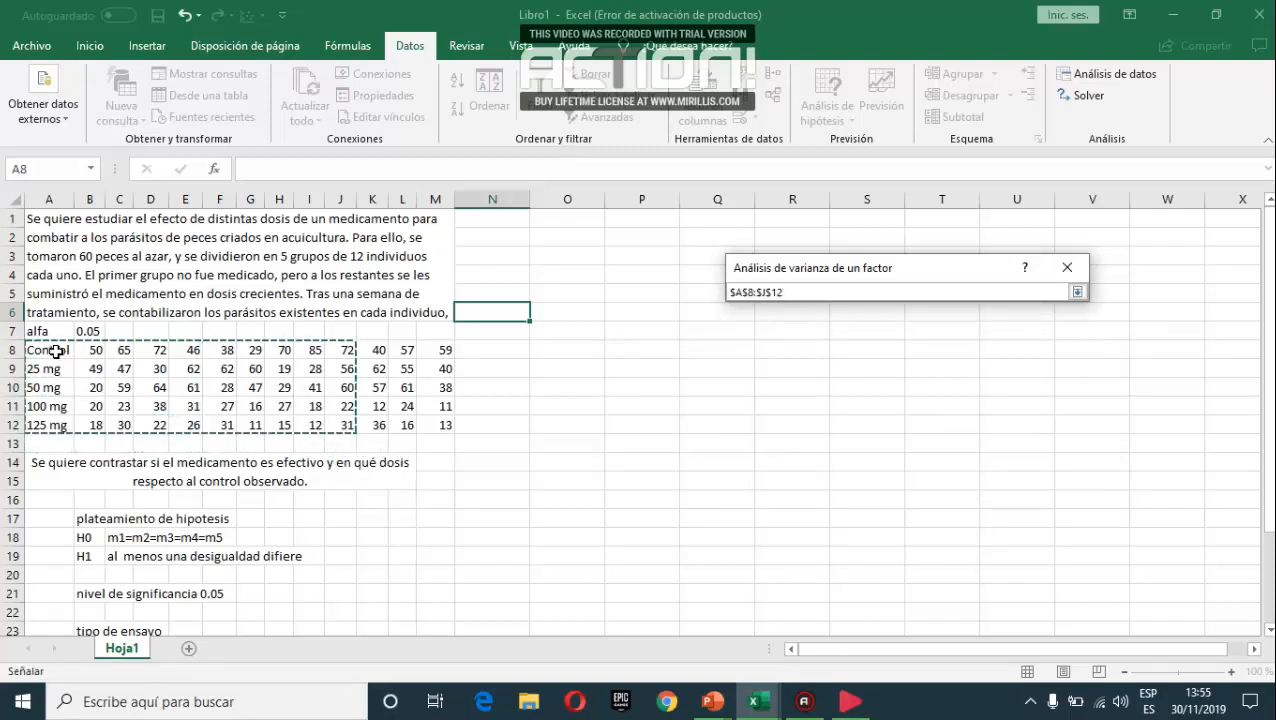
left_click_drag(55, 351, 425, 418)
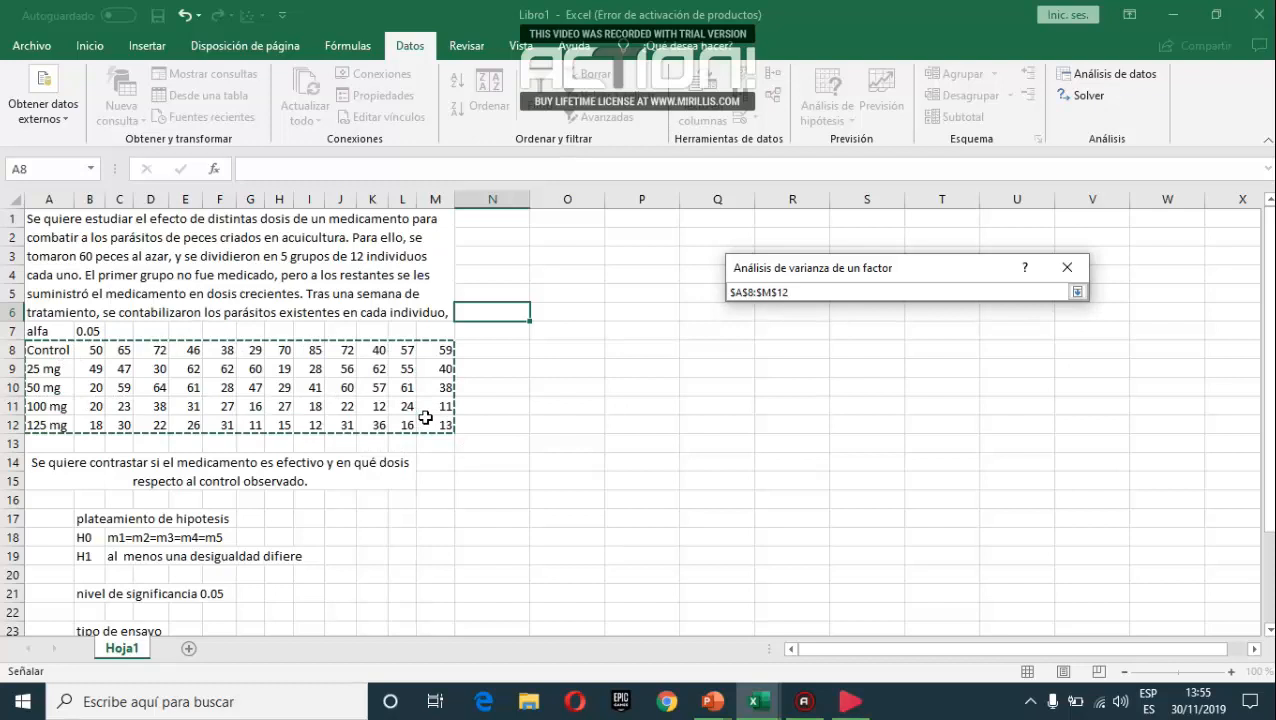
left_click(1076, 292)
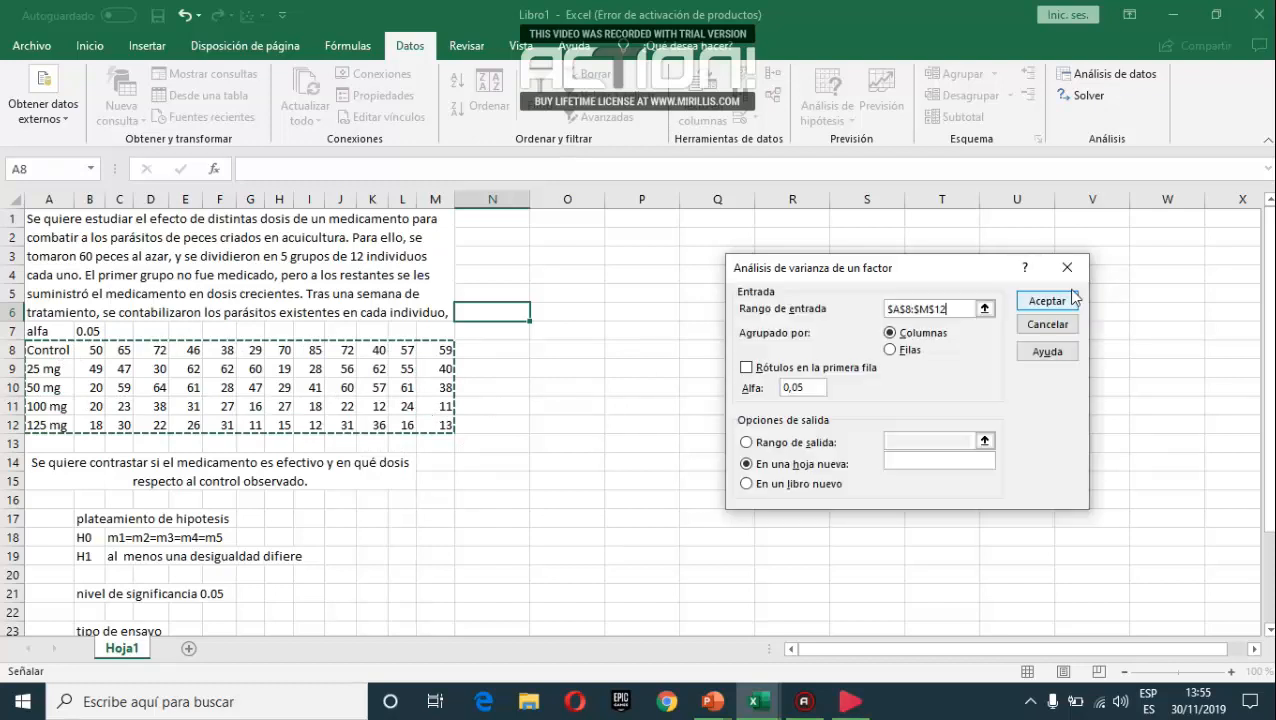
left_click(746, 368)
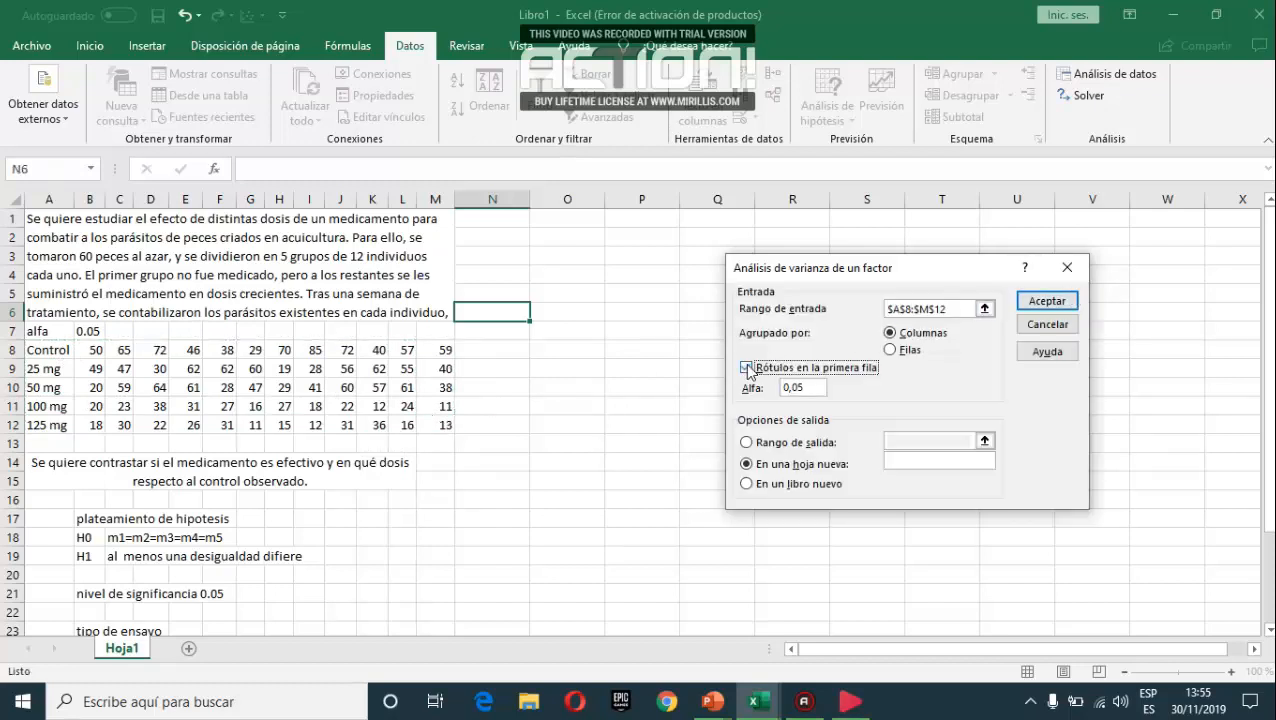
left_click(891, 351)
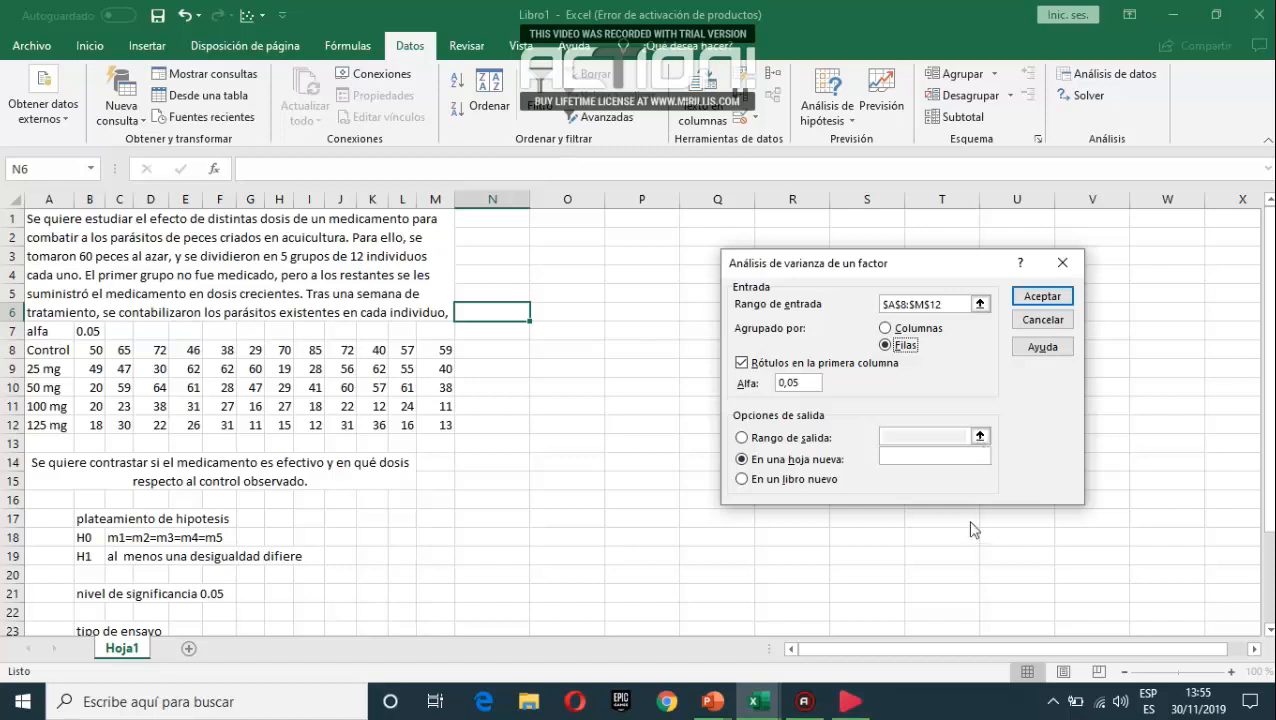
Step: Direct the ANOVA output to cell $N$3 on the current sheet and run the analysis
left_click(741, 439)
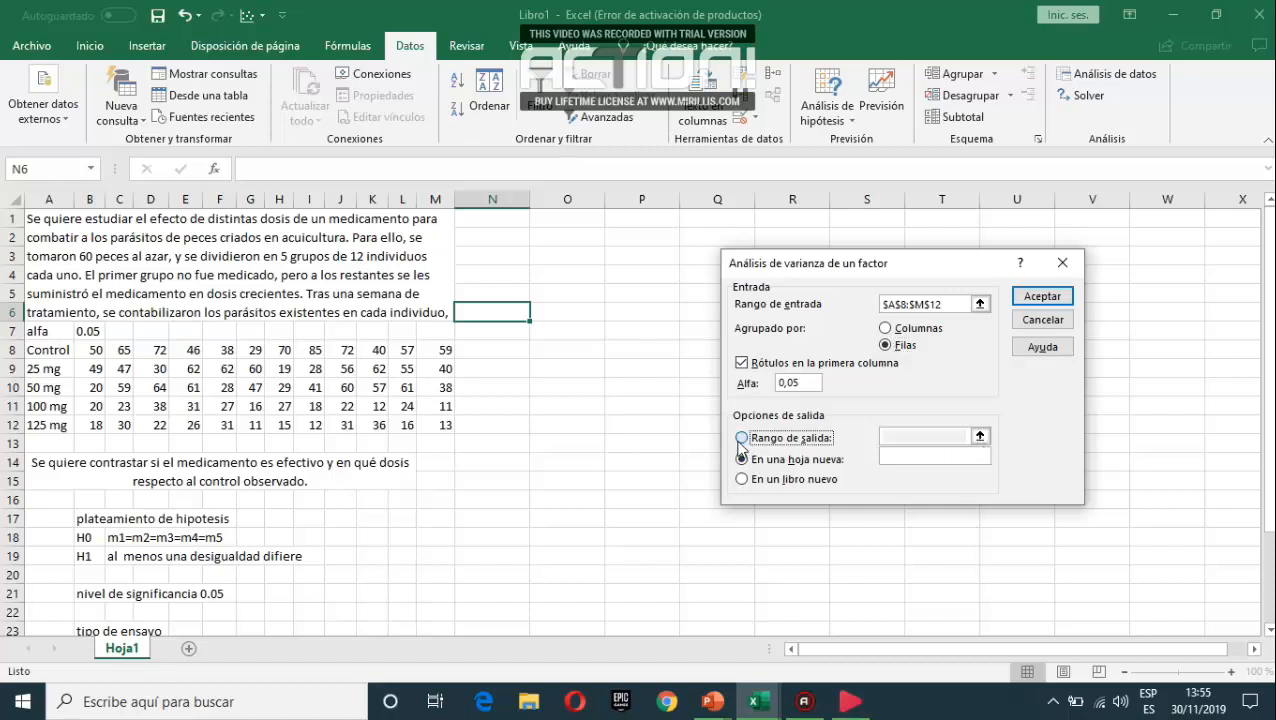
left_click(974, 432)
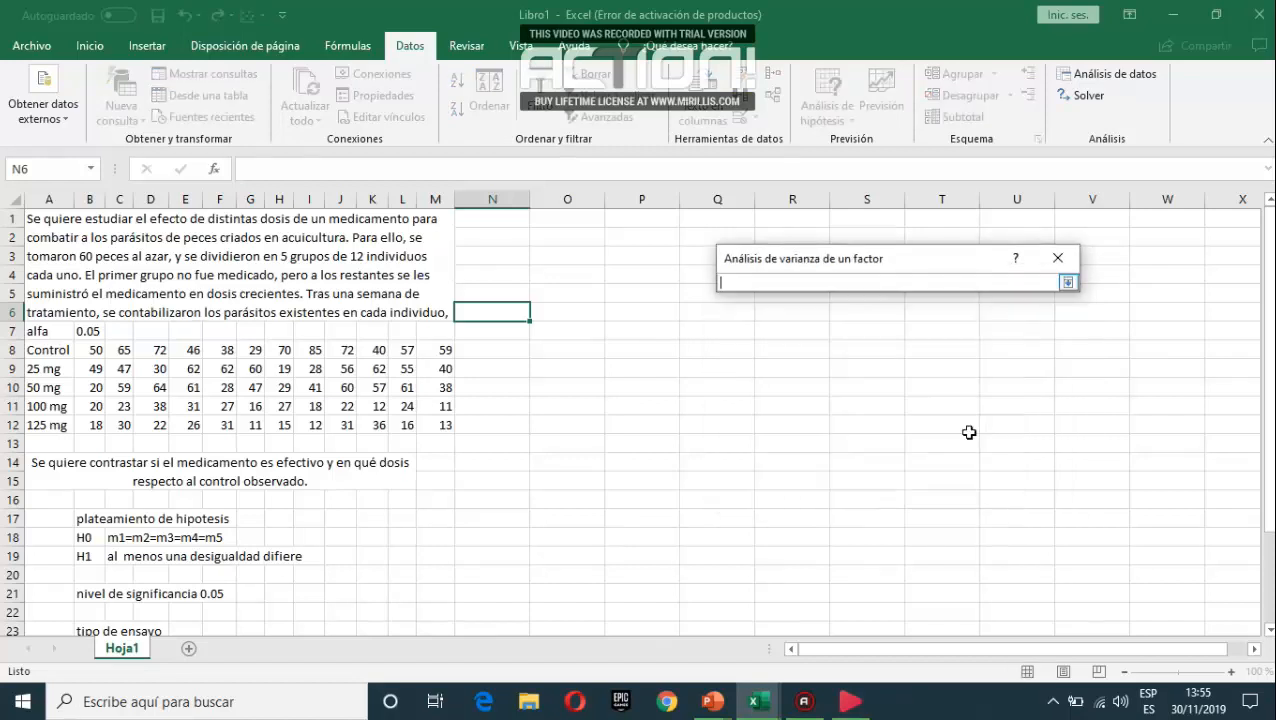
left_click(504, 260)
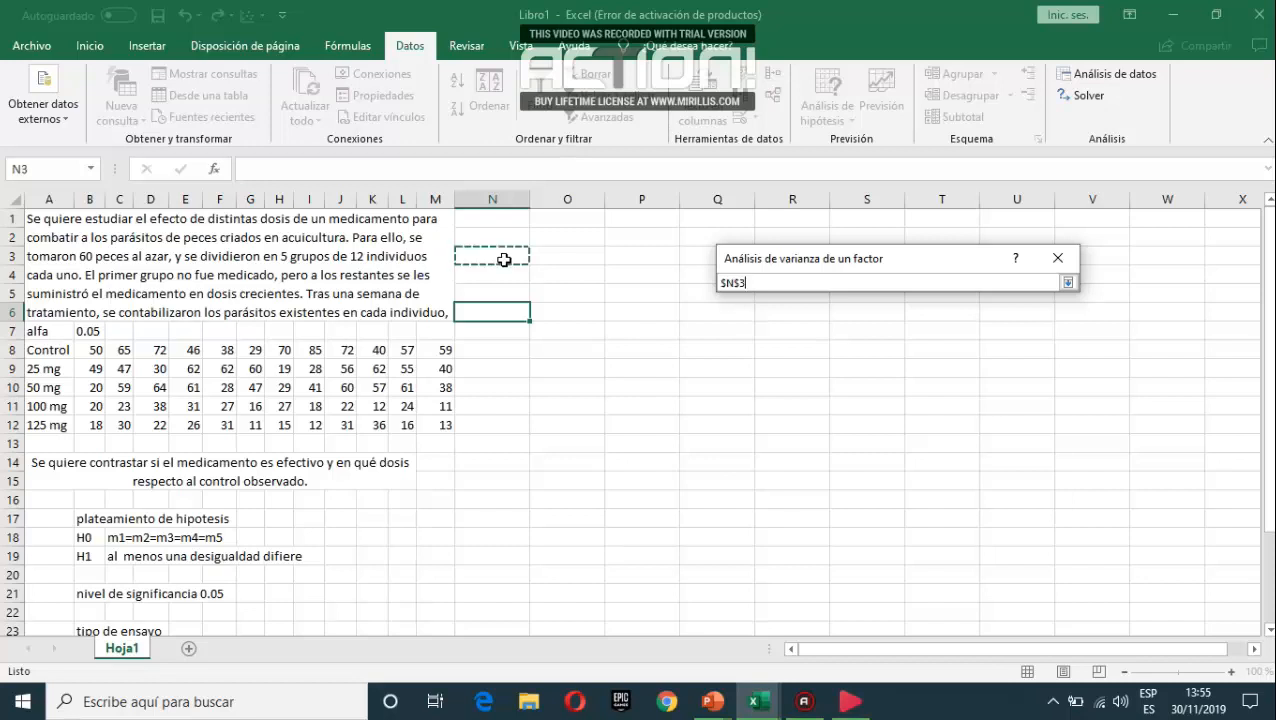
left_click(1068, 284)
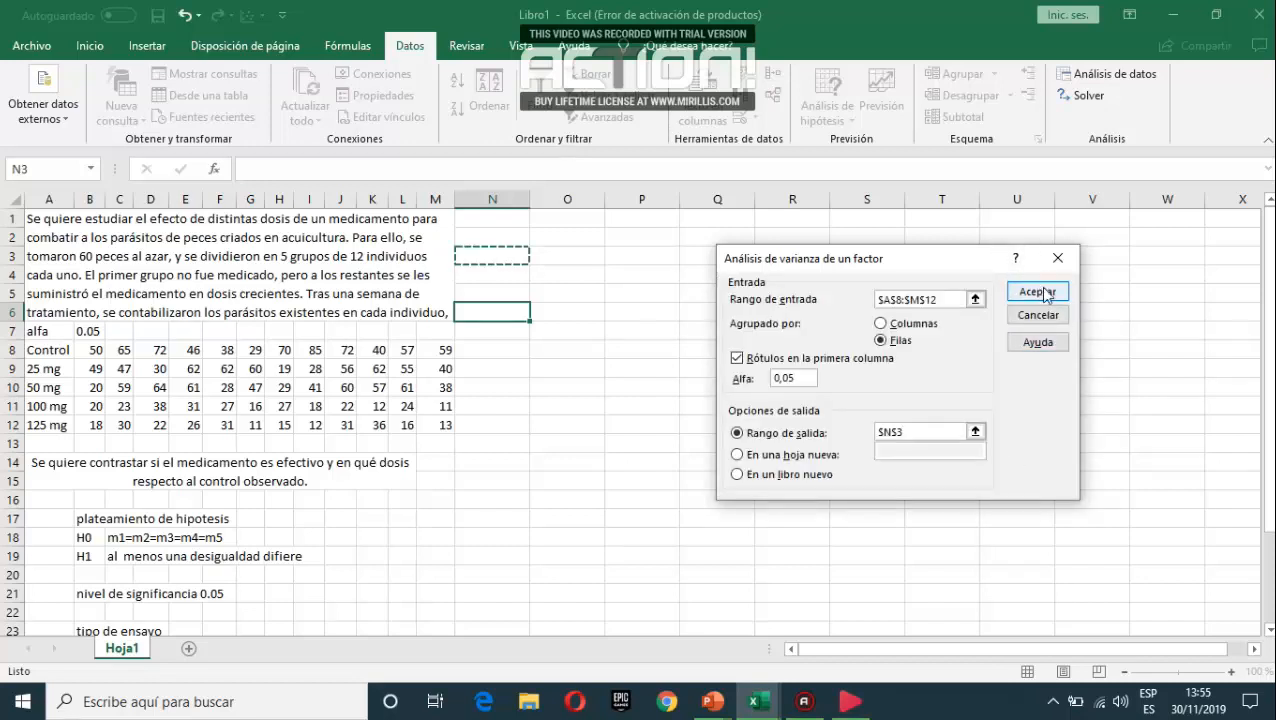
left_click(1046, 289)
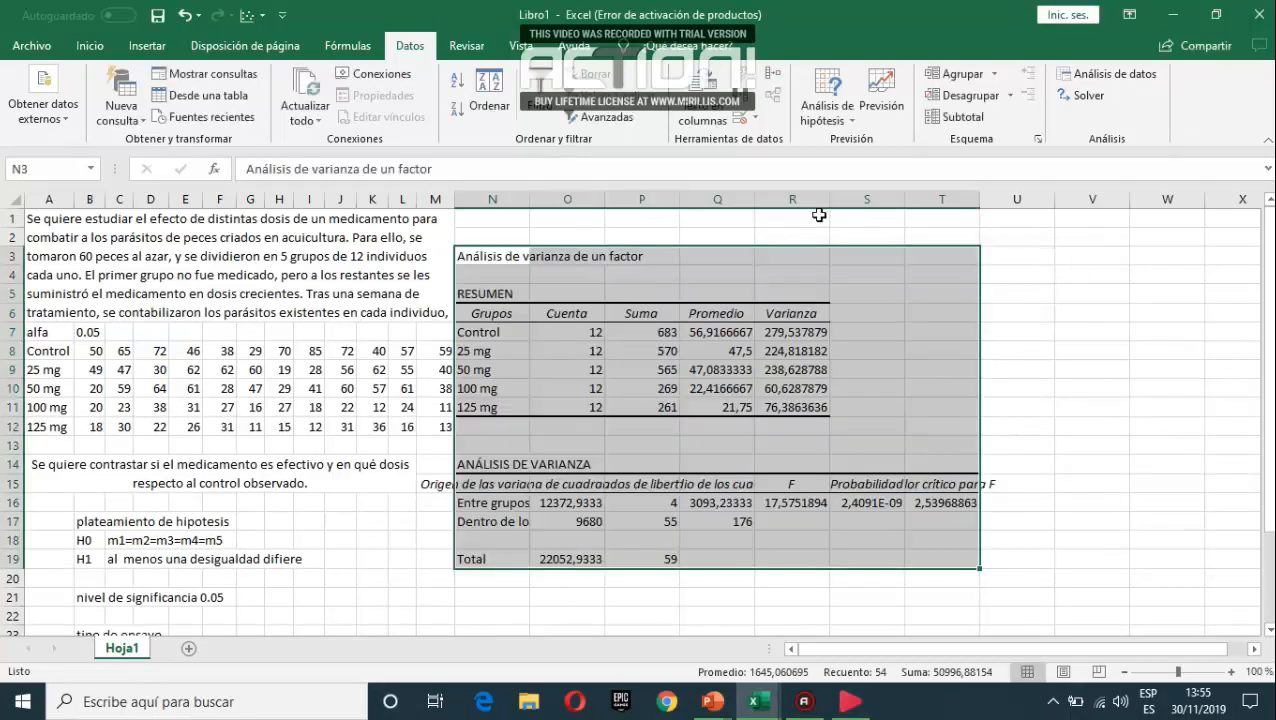
Step: Widen columns N to T to fit the contents of the ANOVA output tables
left_click(509, 192)
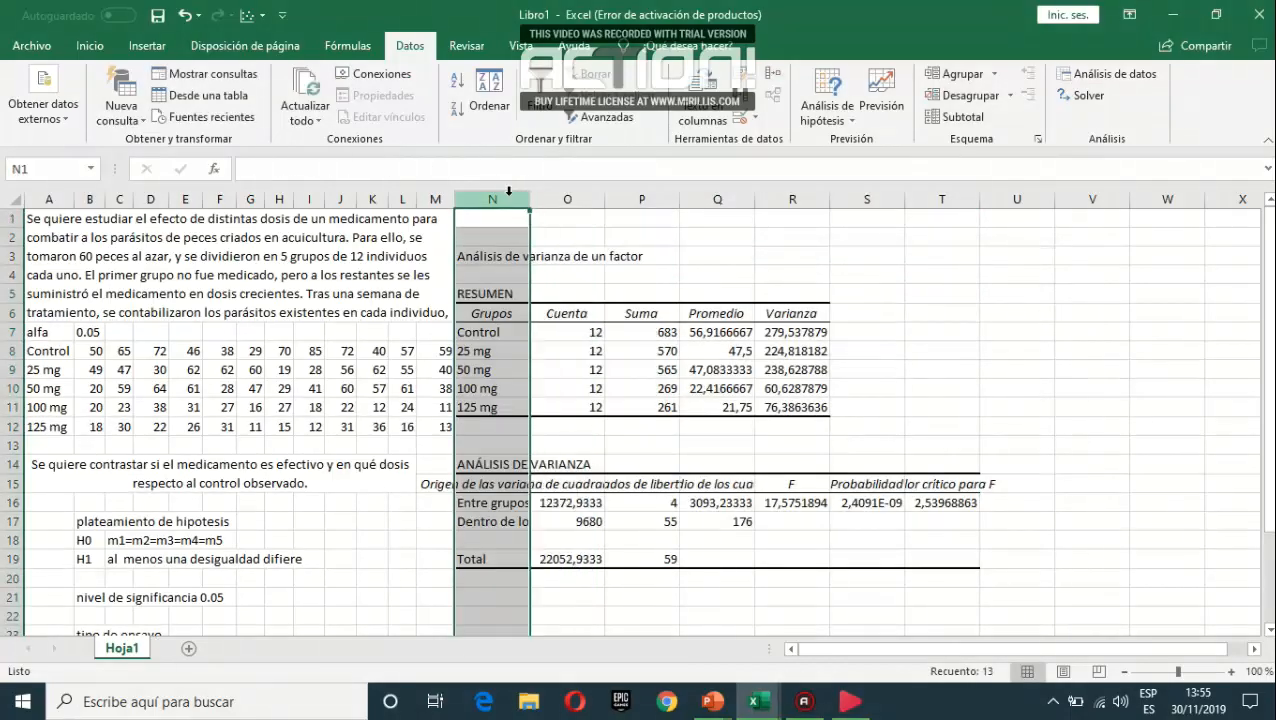
left_click(560, 198)
left_click_drag(524, 199, 1057, 199)
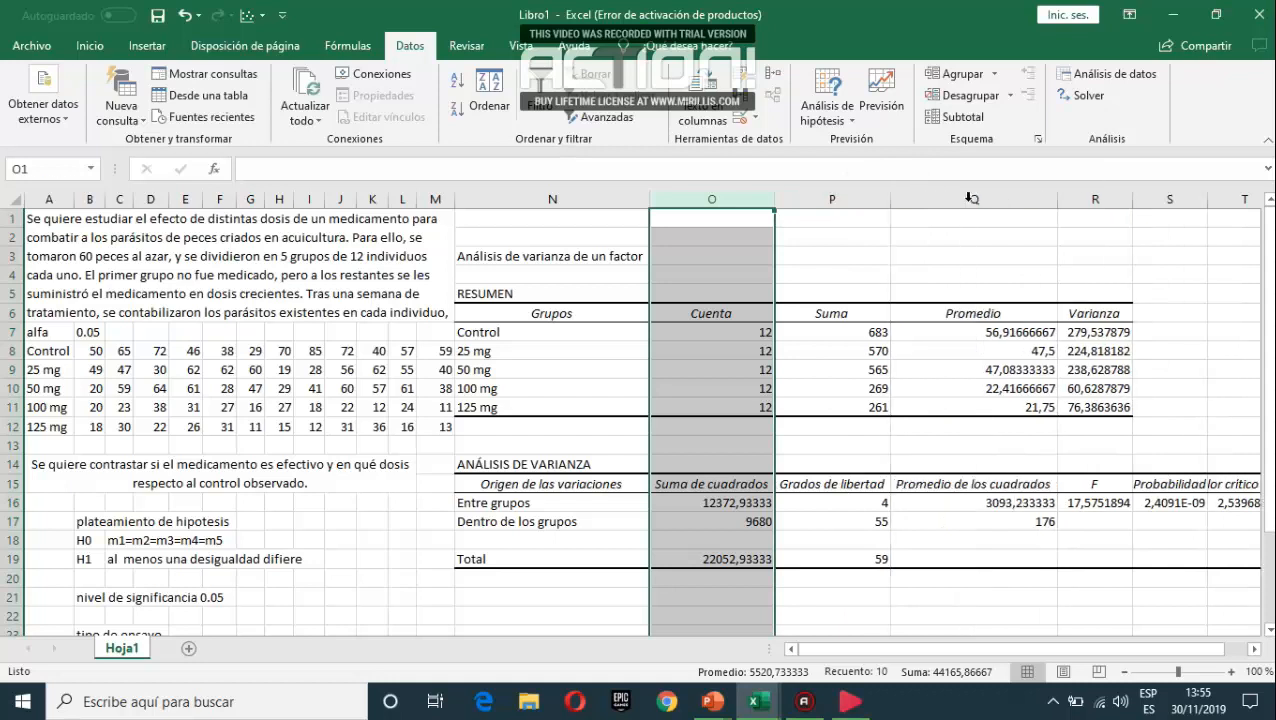
double_click(1132, 201)
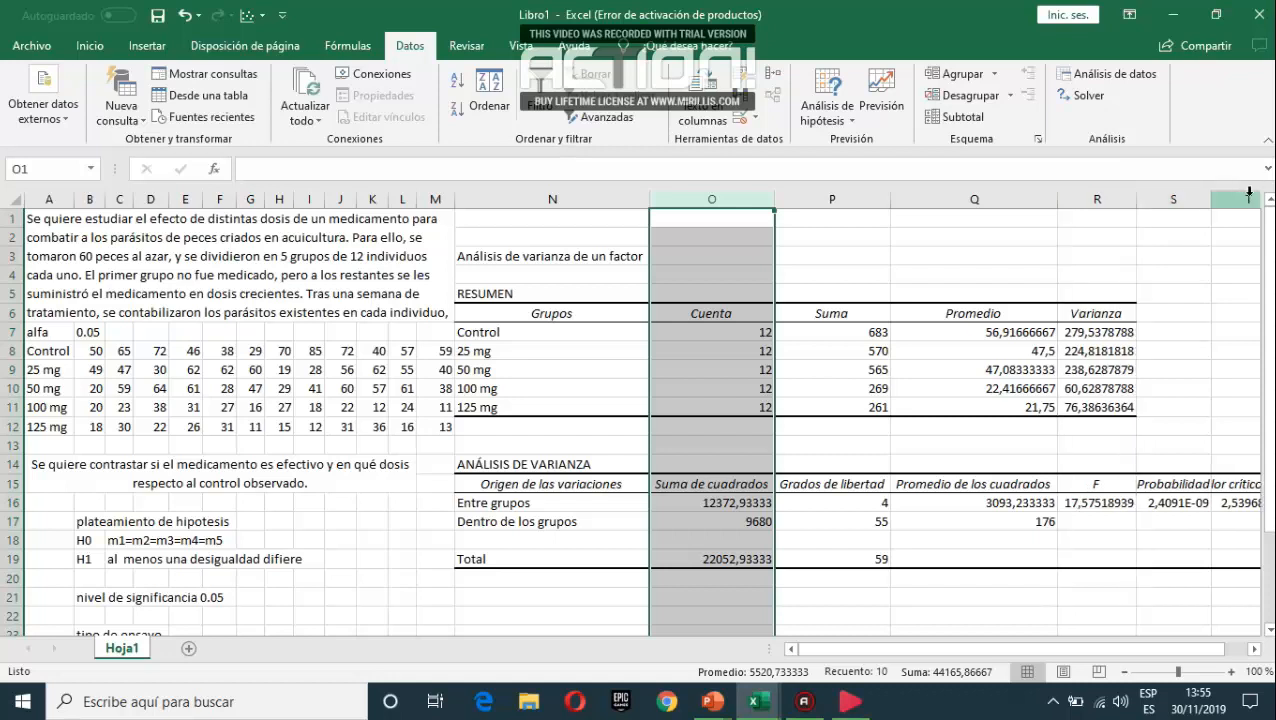
double_click(1209, 201)
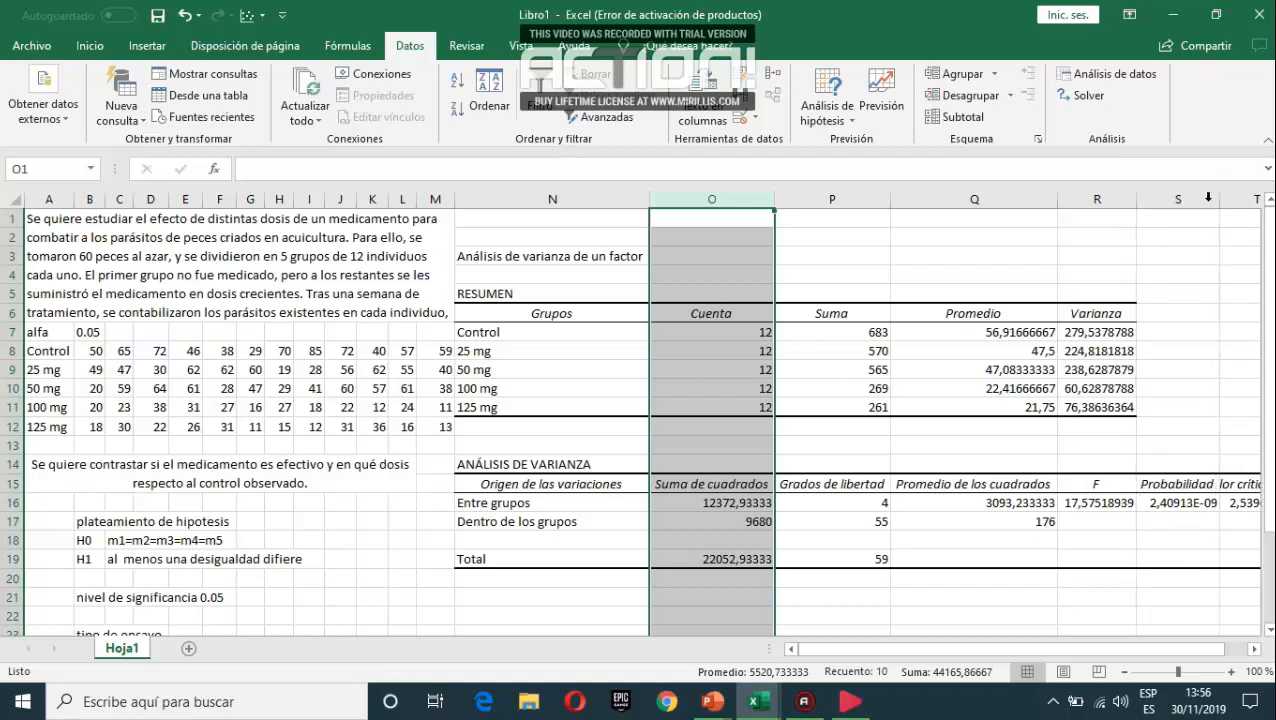
scroll(1074, 599, "right", 3)
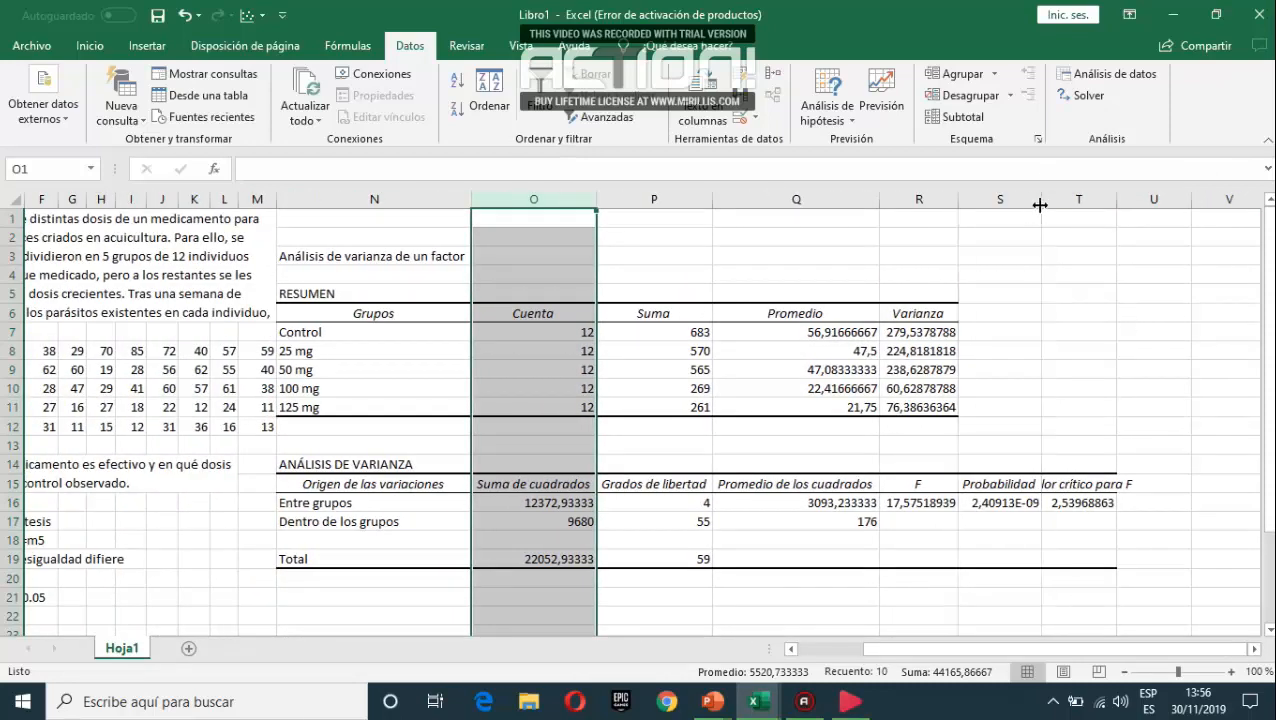
double_click(1116, 200)
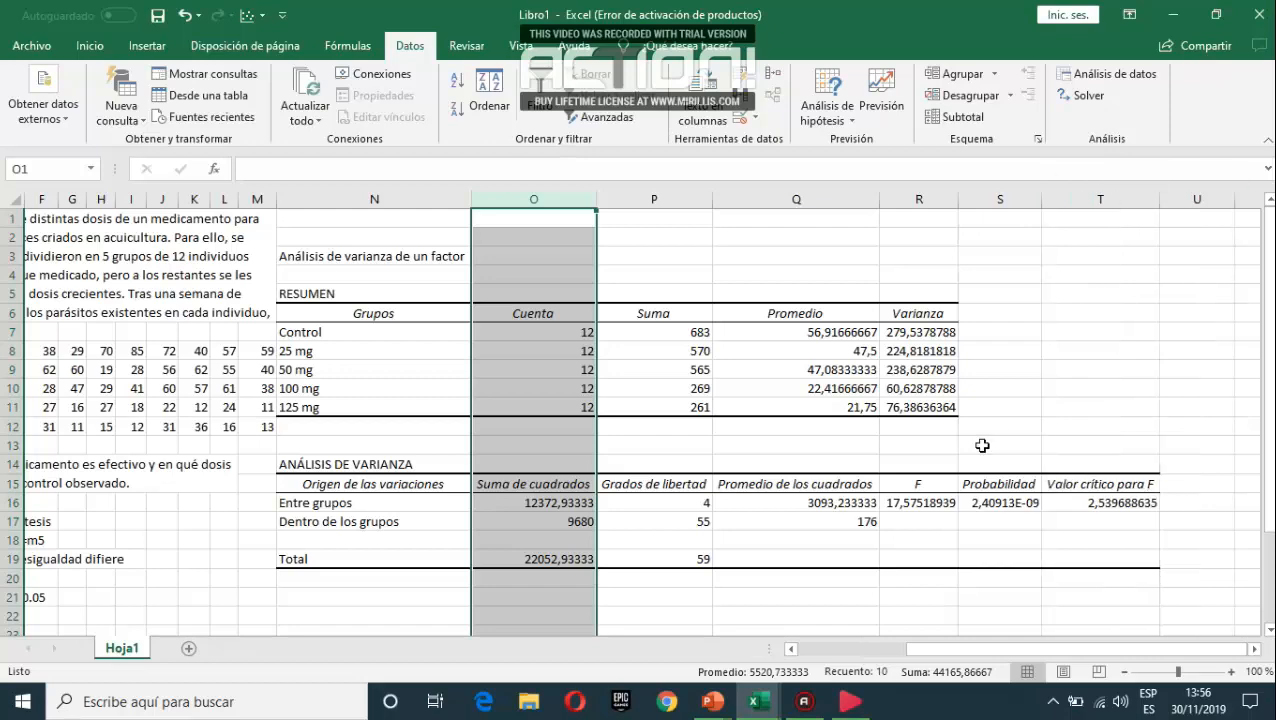
Step: Add the heading "Desición" in cell N21, below the ANOVA table
scroll(982, 445, "down", 3)
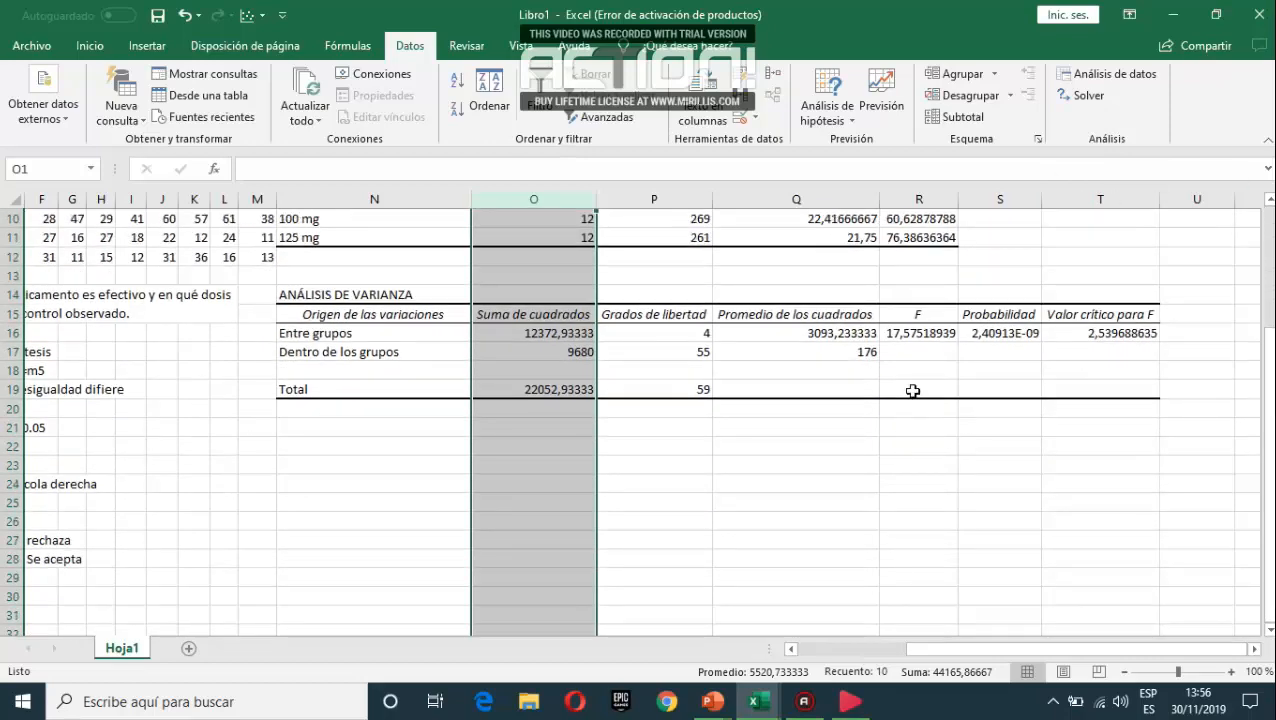
left_click(909, 336)
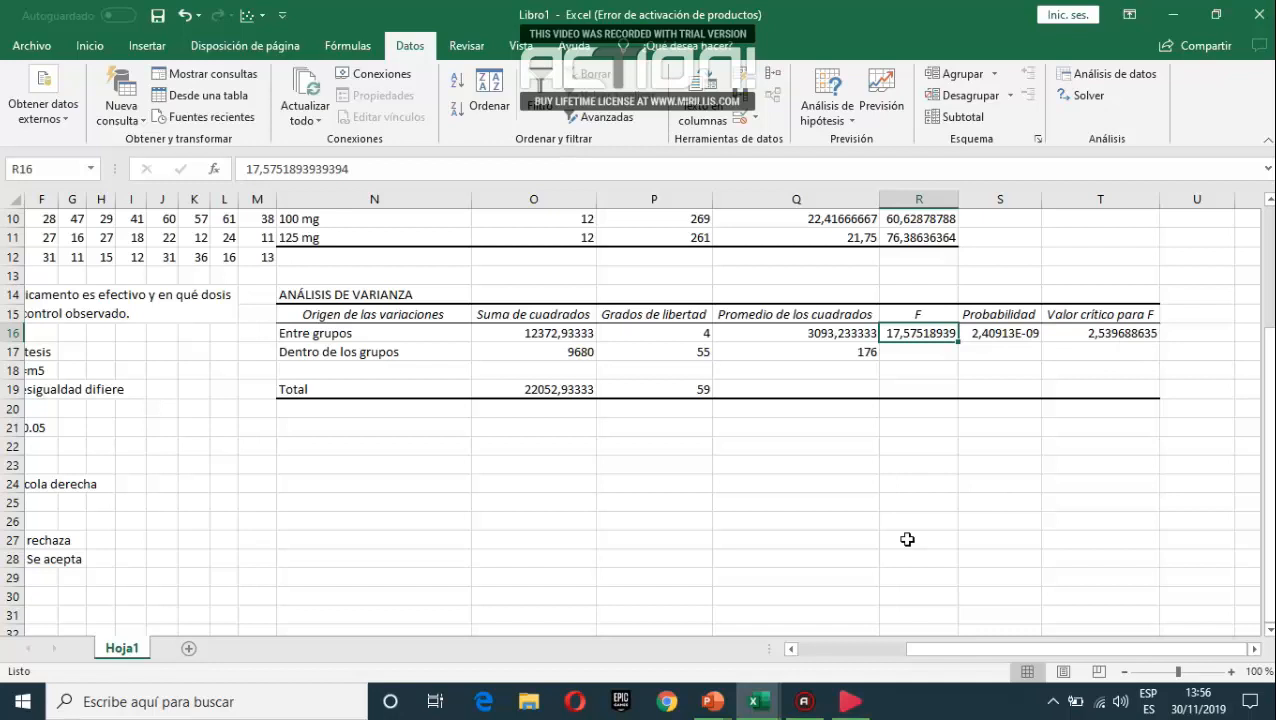
left_click(352, 421)
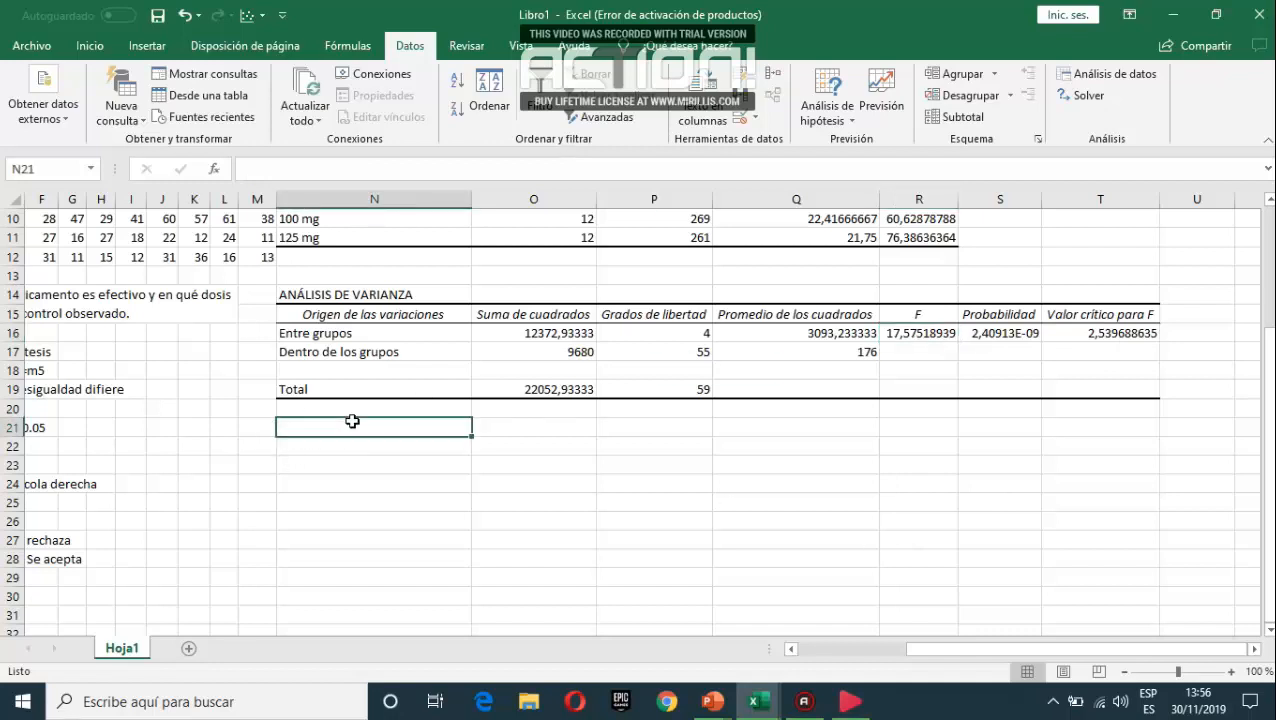
type("De")
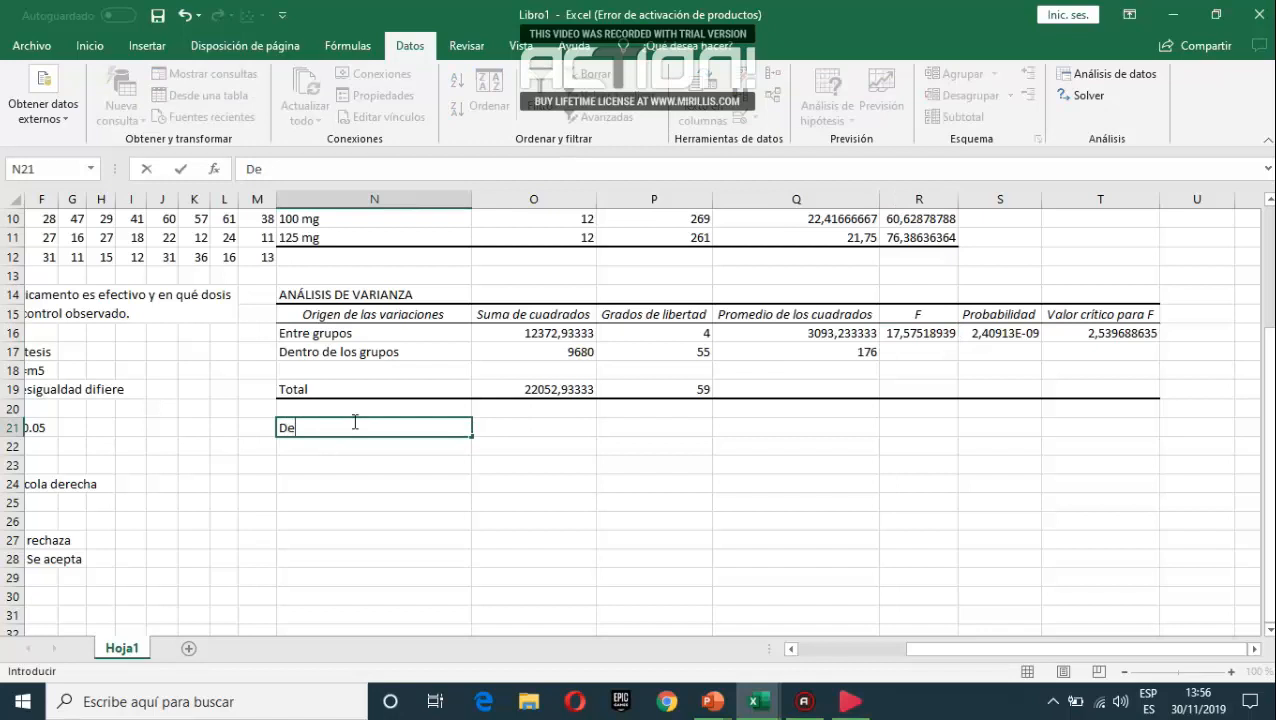
type("sición")
key("Return")
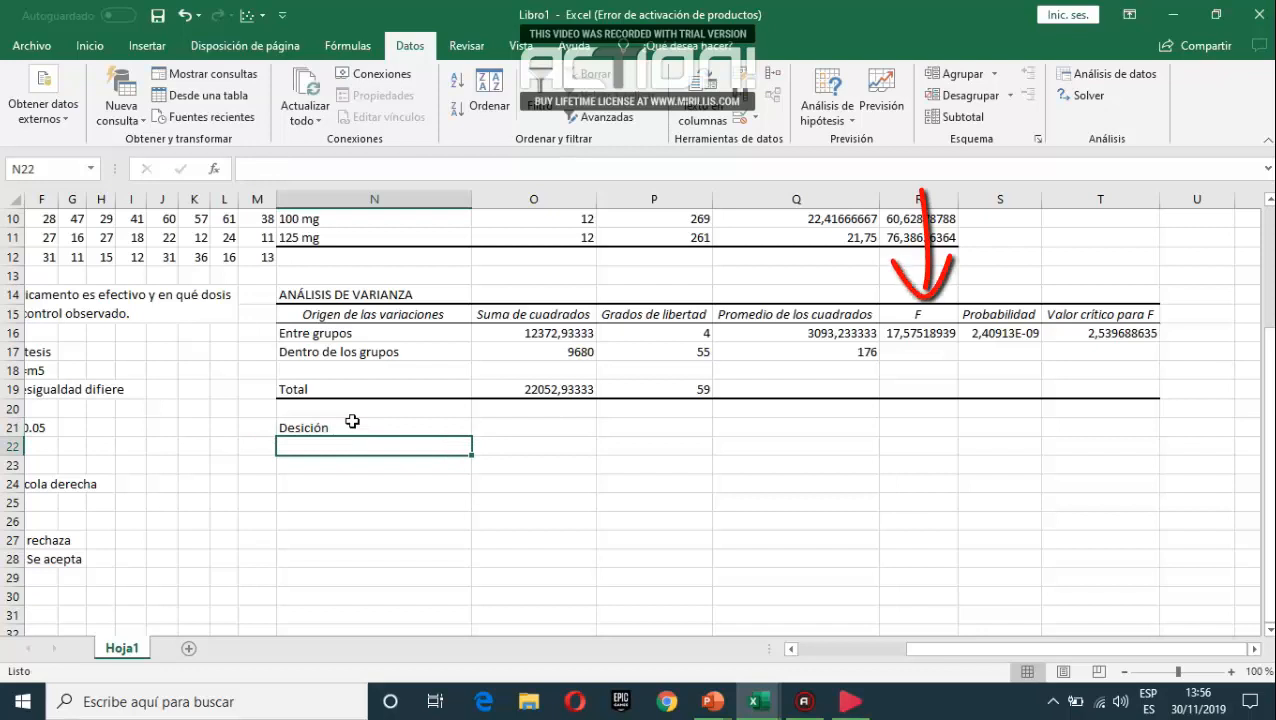
Step: Record the decision under the heading: "Fexp>Fc" in N22 and "H0 se rechaza" in O22
type("Fexp")
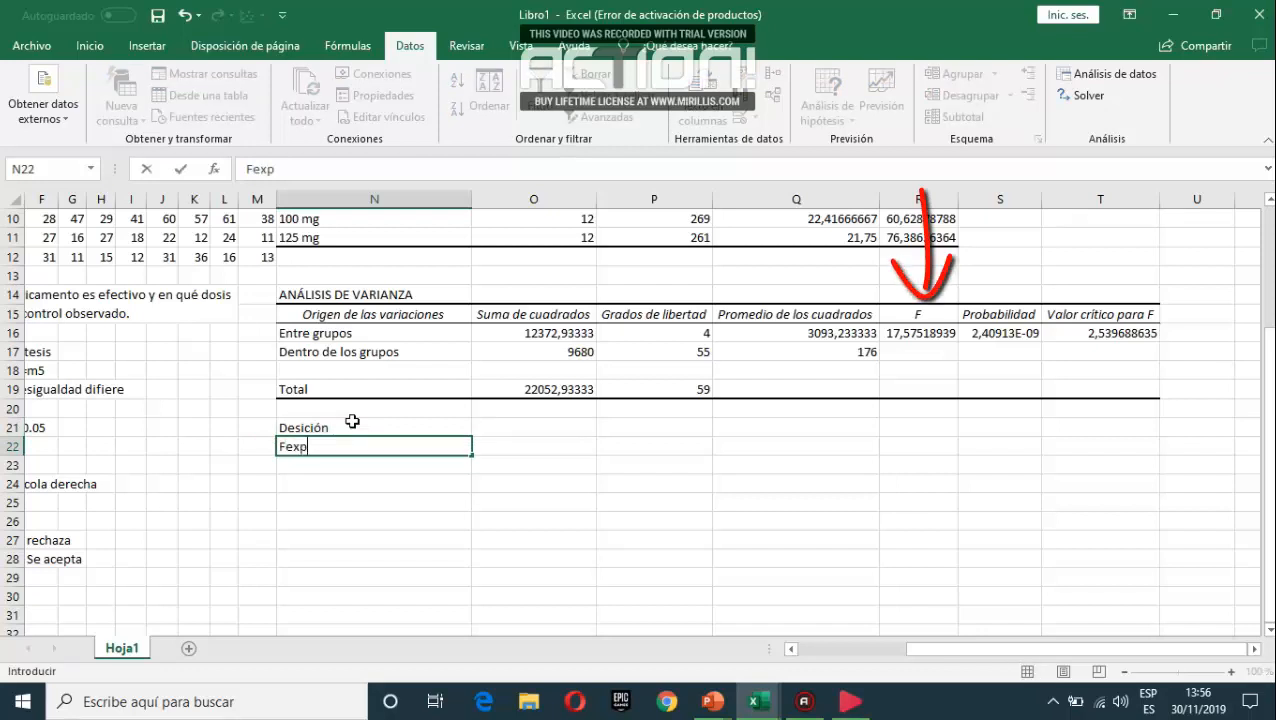
type(">Fc")
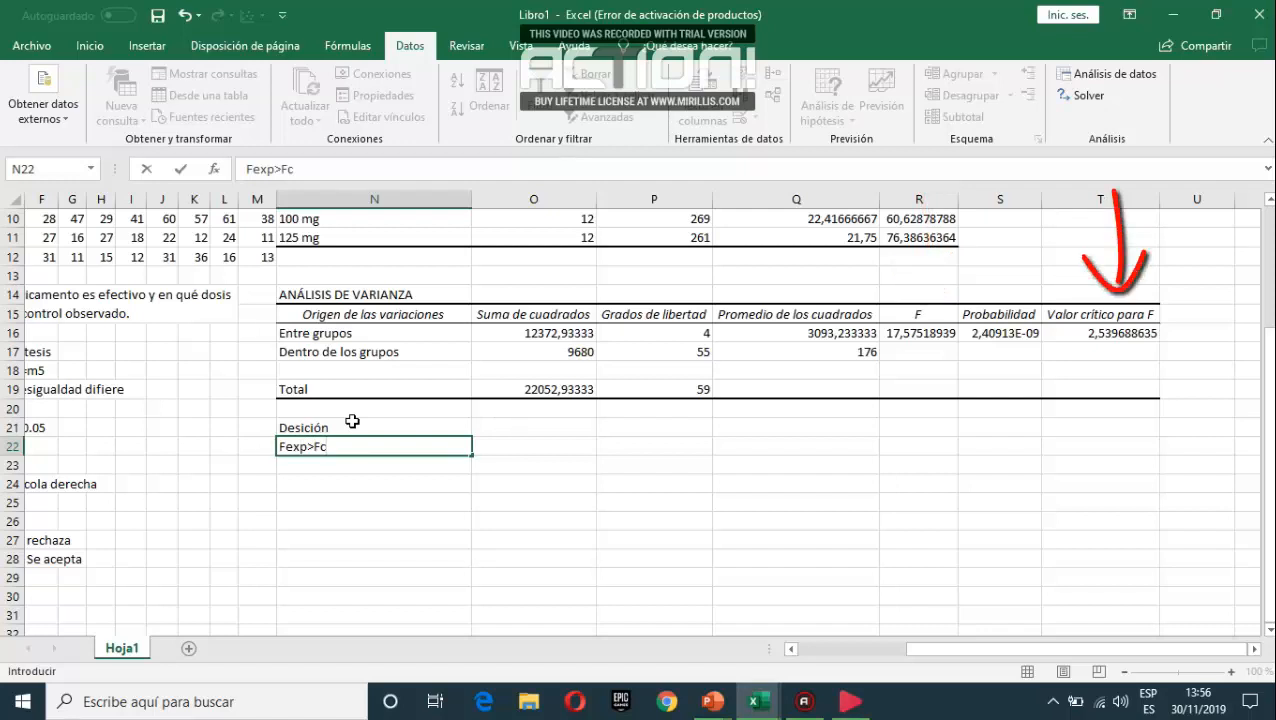
key("Tab")
type("H0")
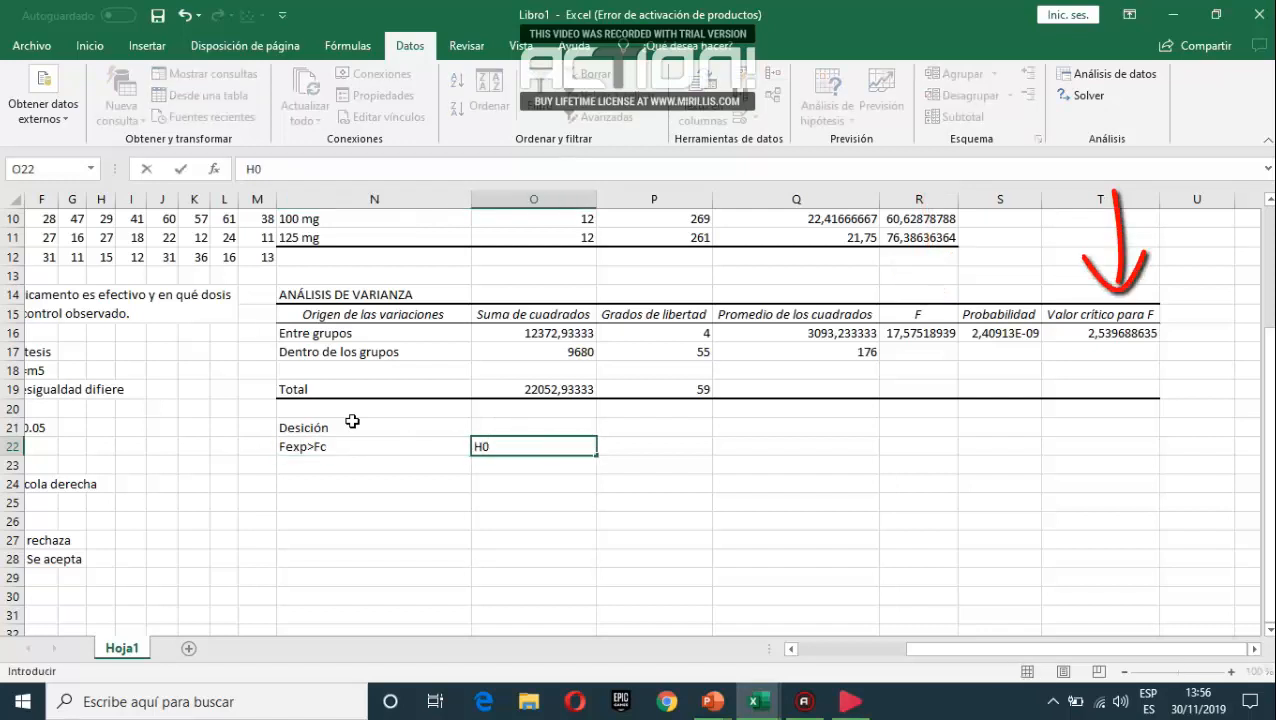
type(" se")
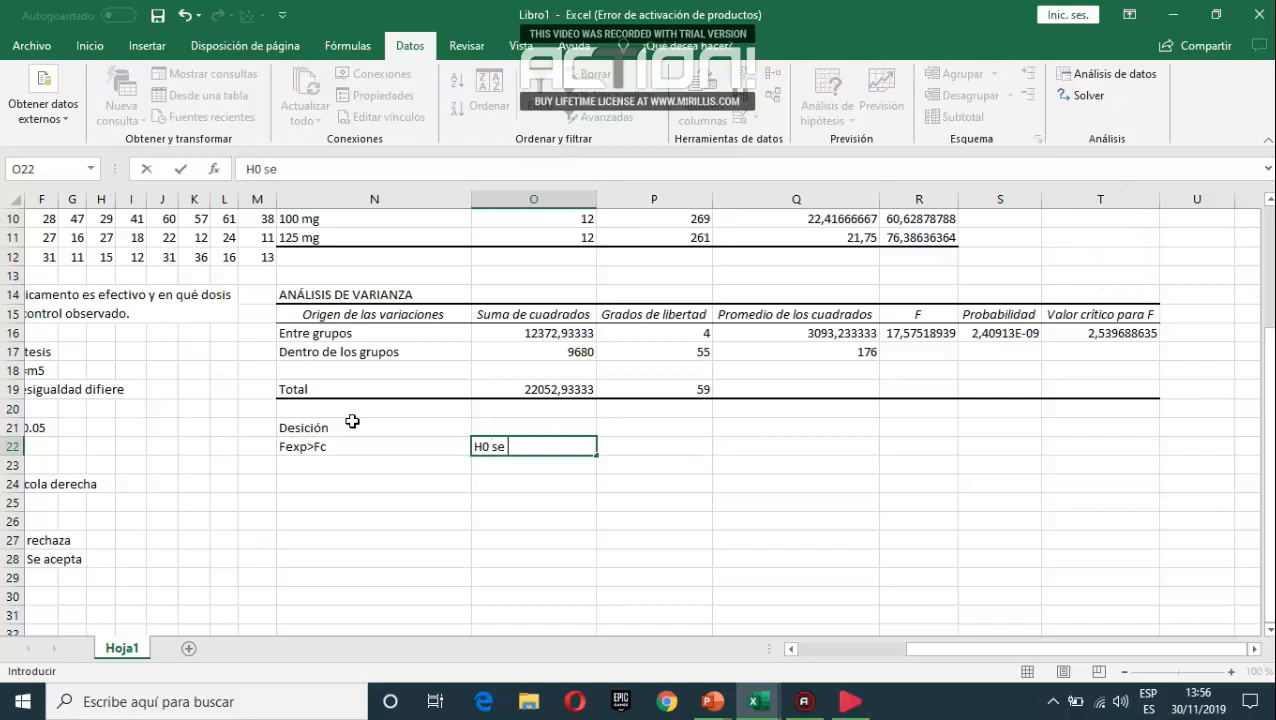
type(" rechaza")
key("Return")
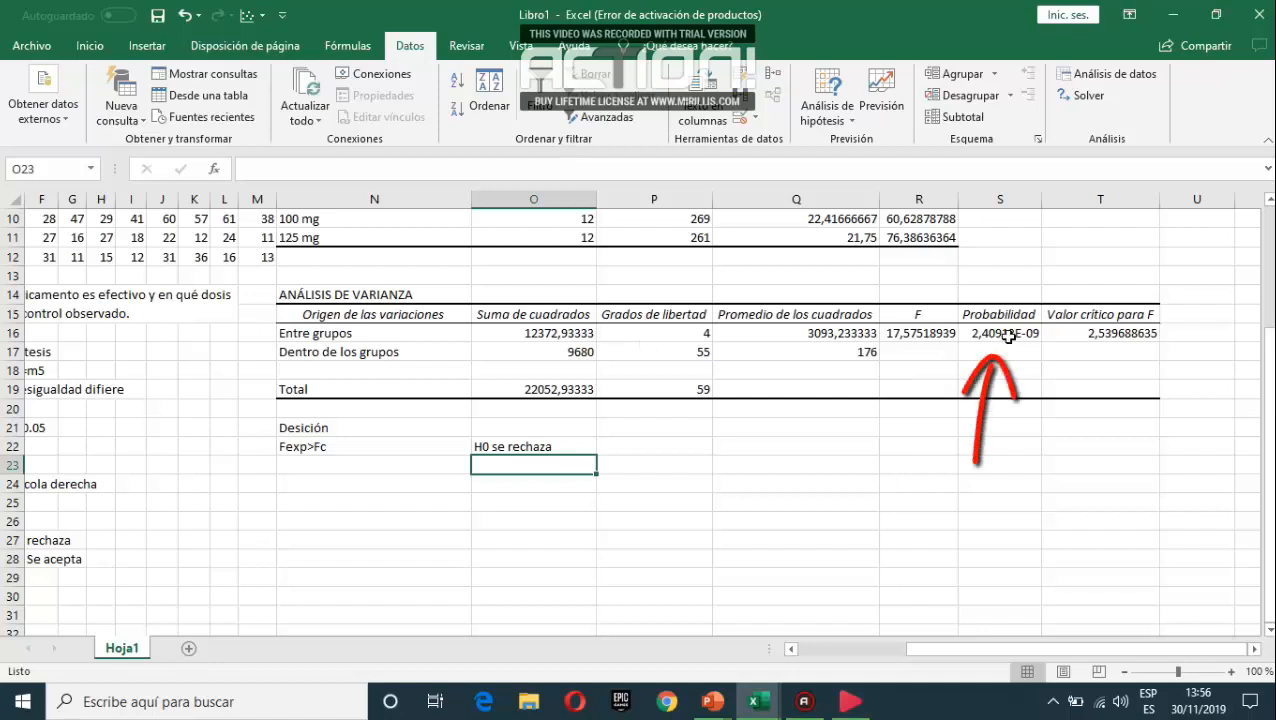
Step: In cell N24, enter "Que al menos alguna de las clases son diferentes entre si, ya que existen diferencias en los resultados para las dosis plicadas."
left_click(1062, 481)
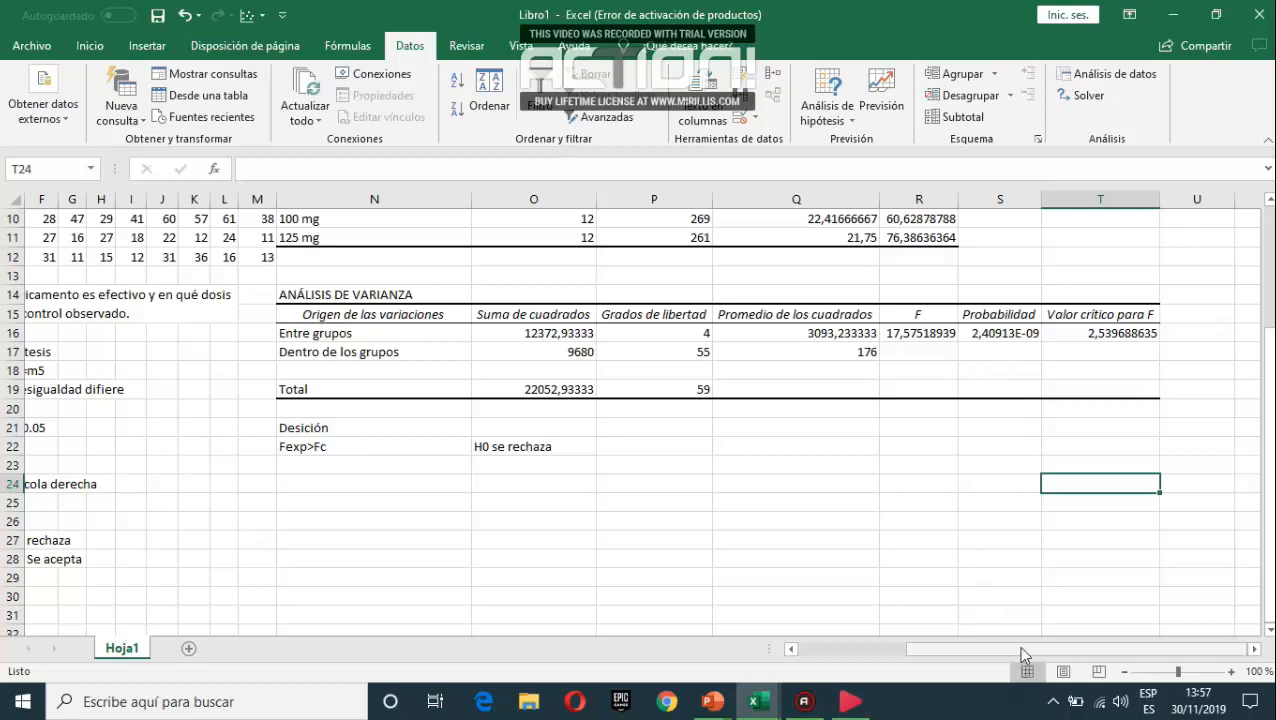
left_click_drag(1018, 645, 915, 657)
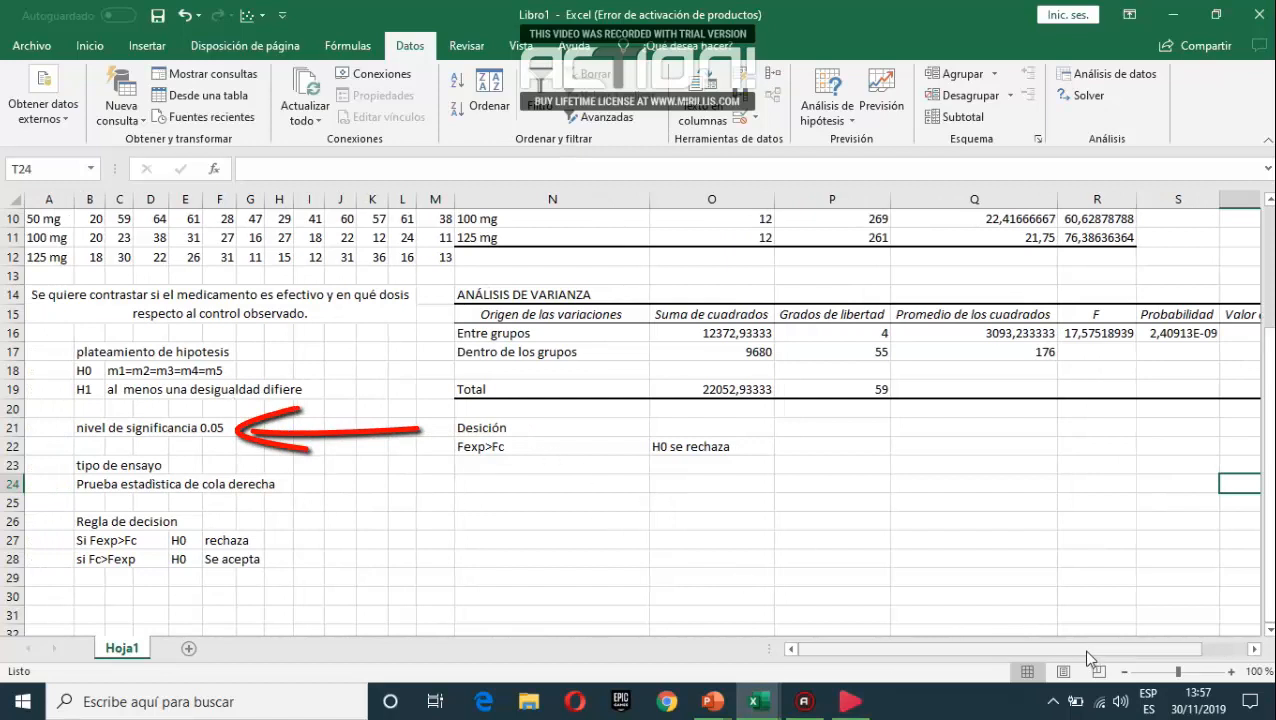
left_click_drag(1088, 653, 1134, 652)
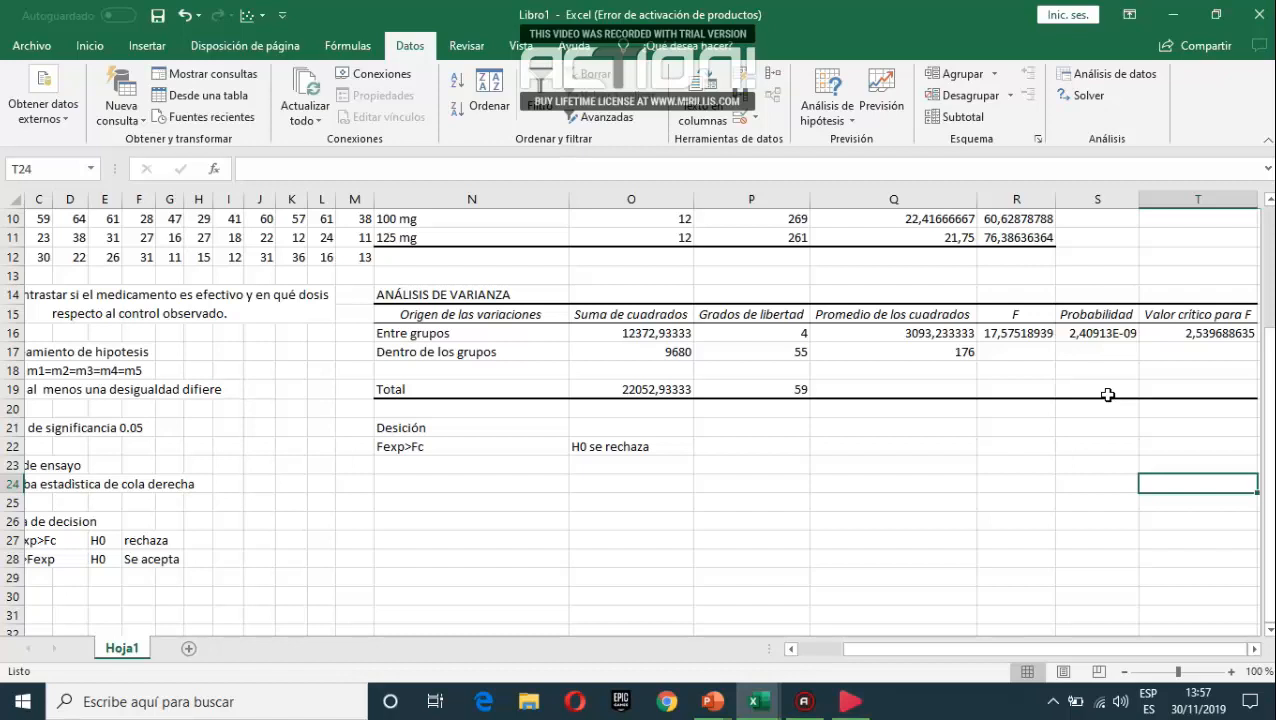
left_click(517, 488)
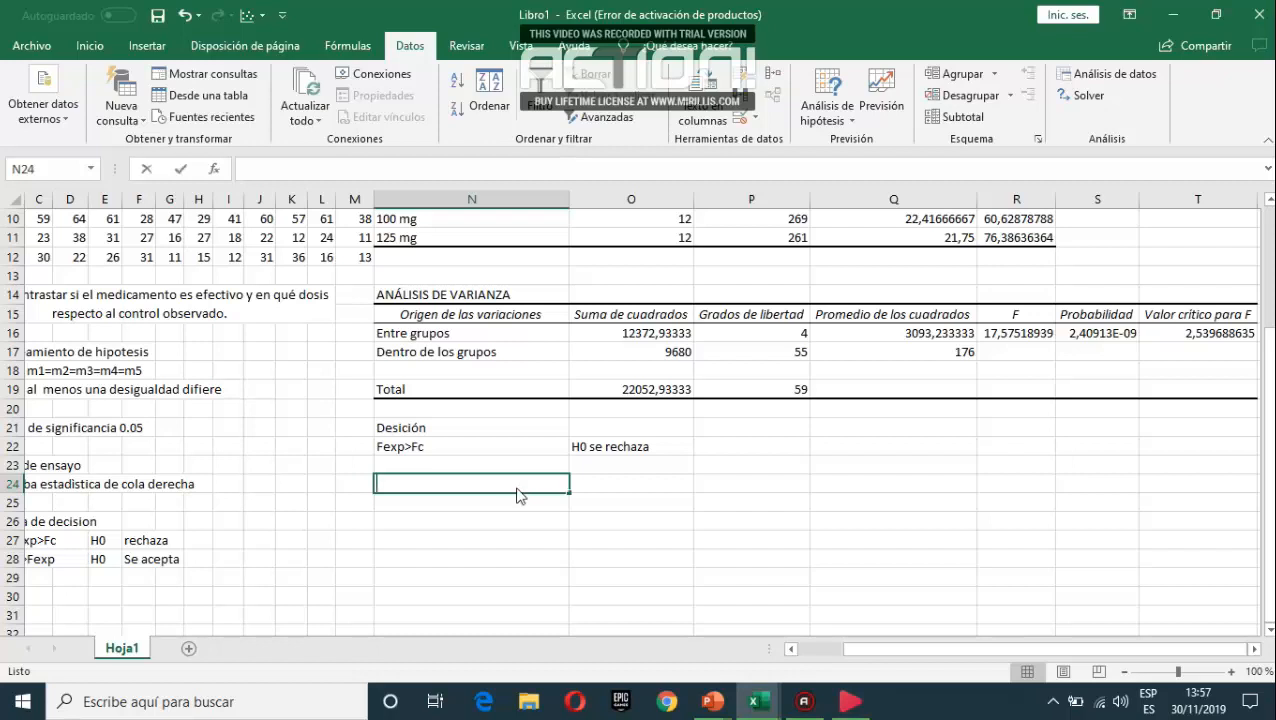
type("Que al menos ")
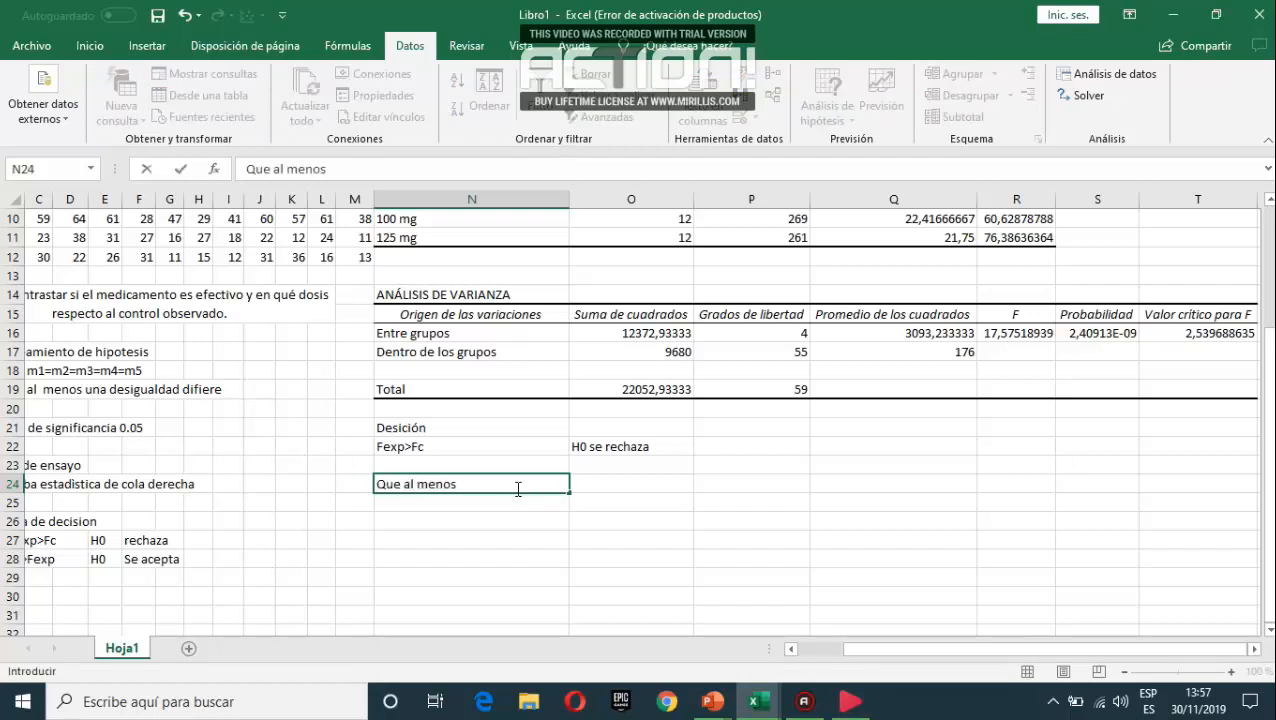
type("alguna de las clases ")
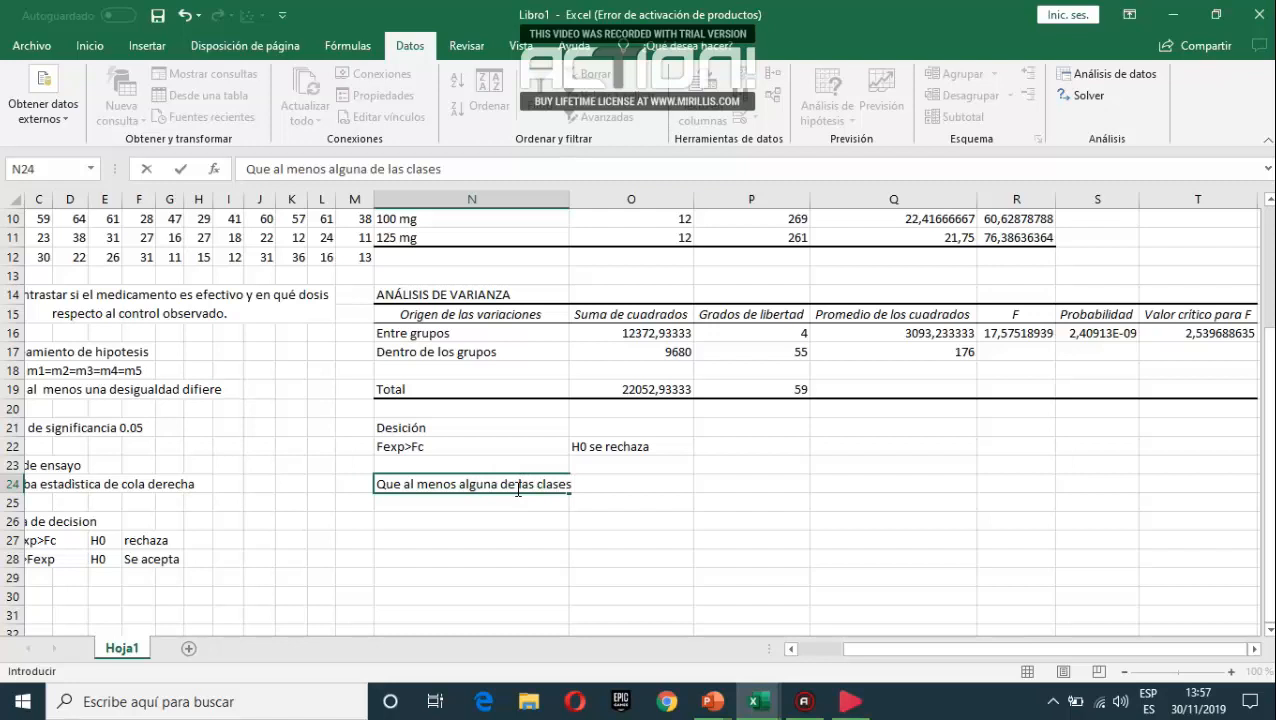
type("son diferentes en")
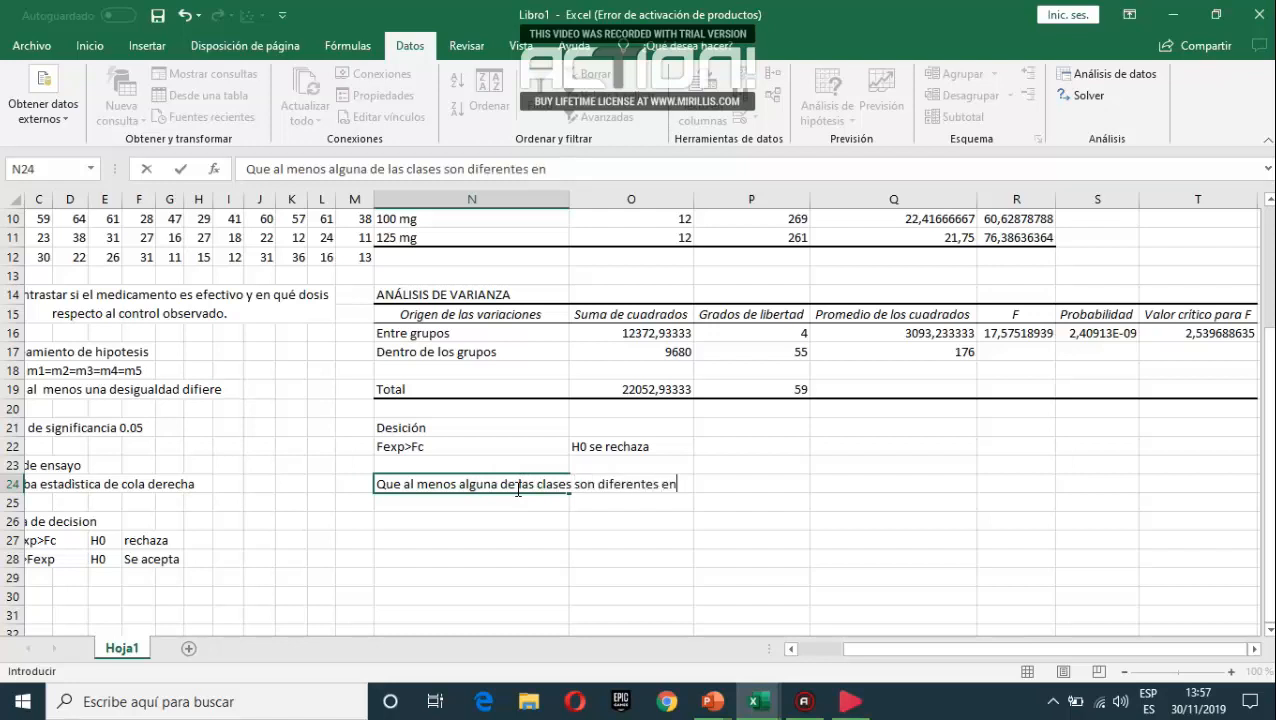
type("tre si, ya que existen")
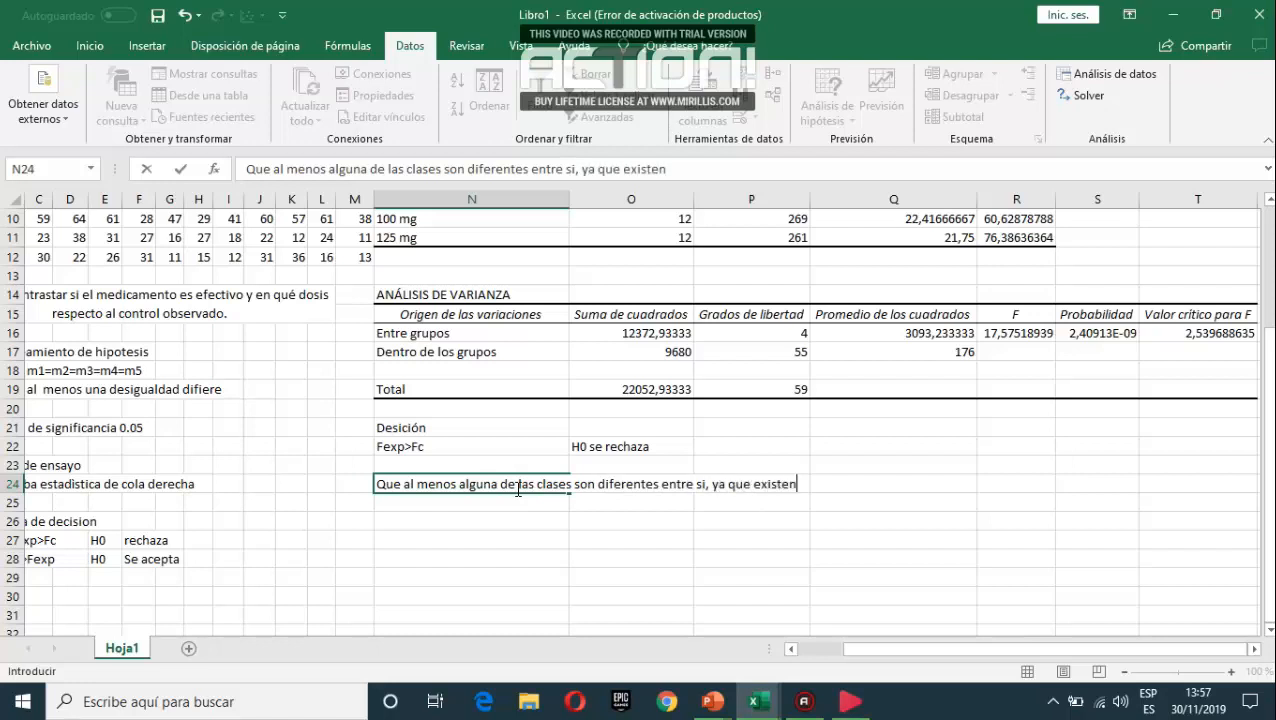
type(" diferencias ")
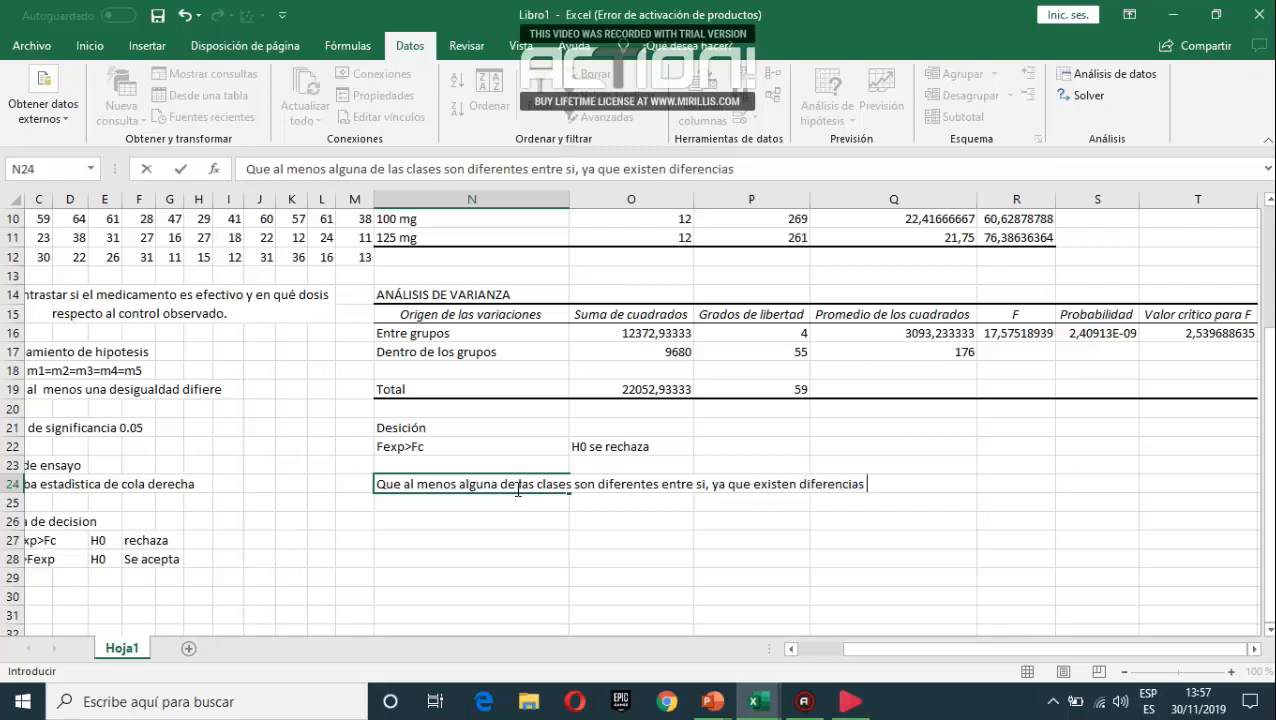
type("en los resultado")
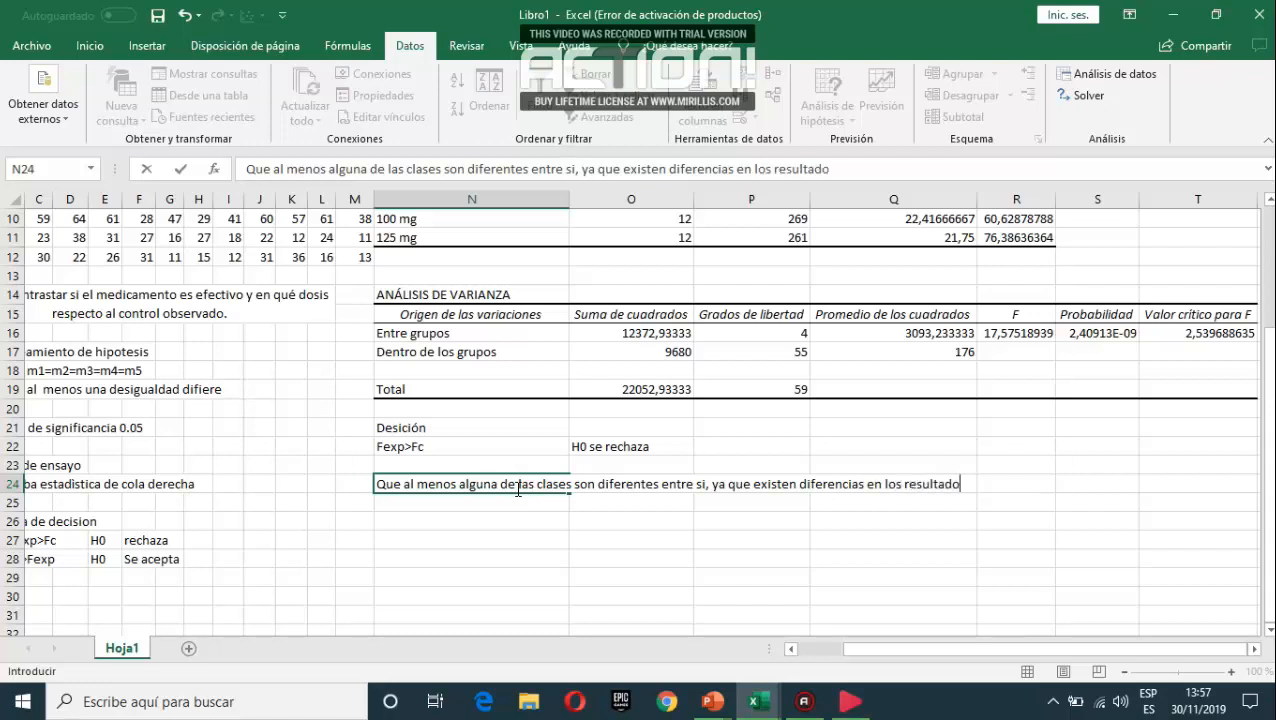
type("s para las dosis pli")
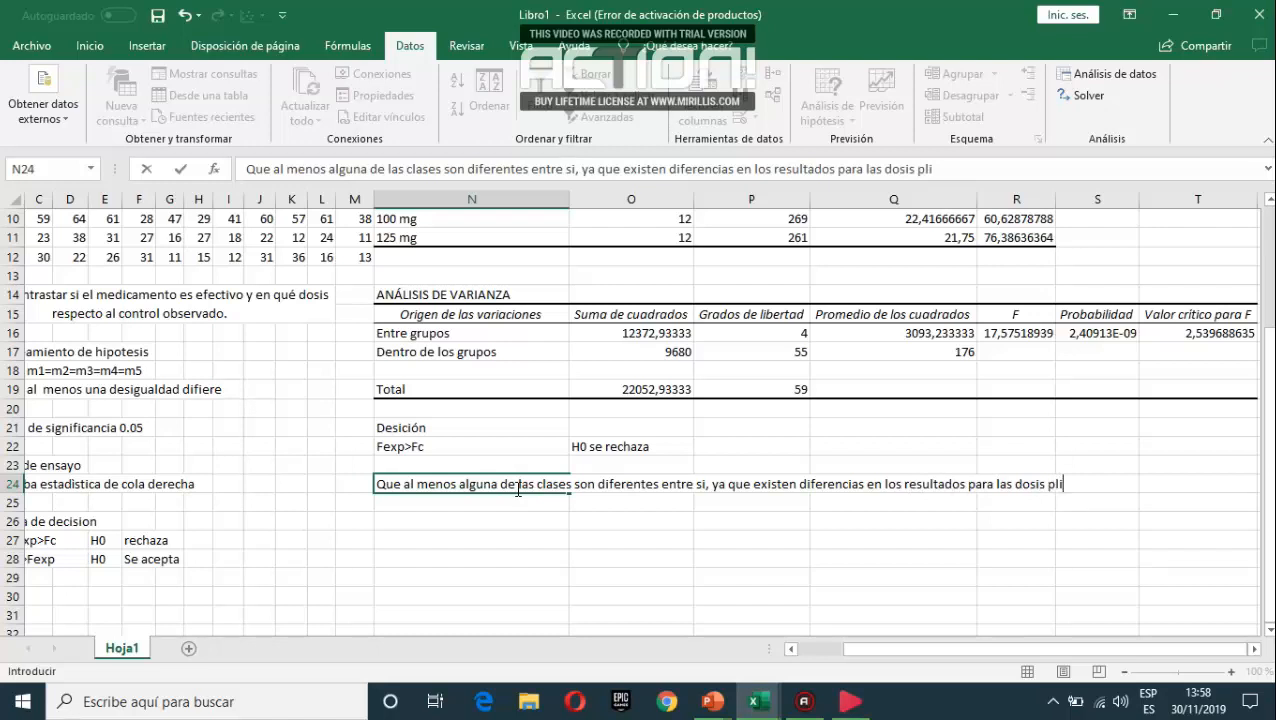
type("cadas.")
key("Return")
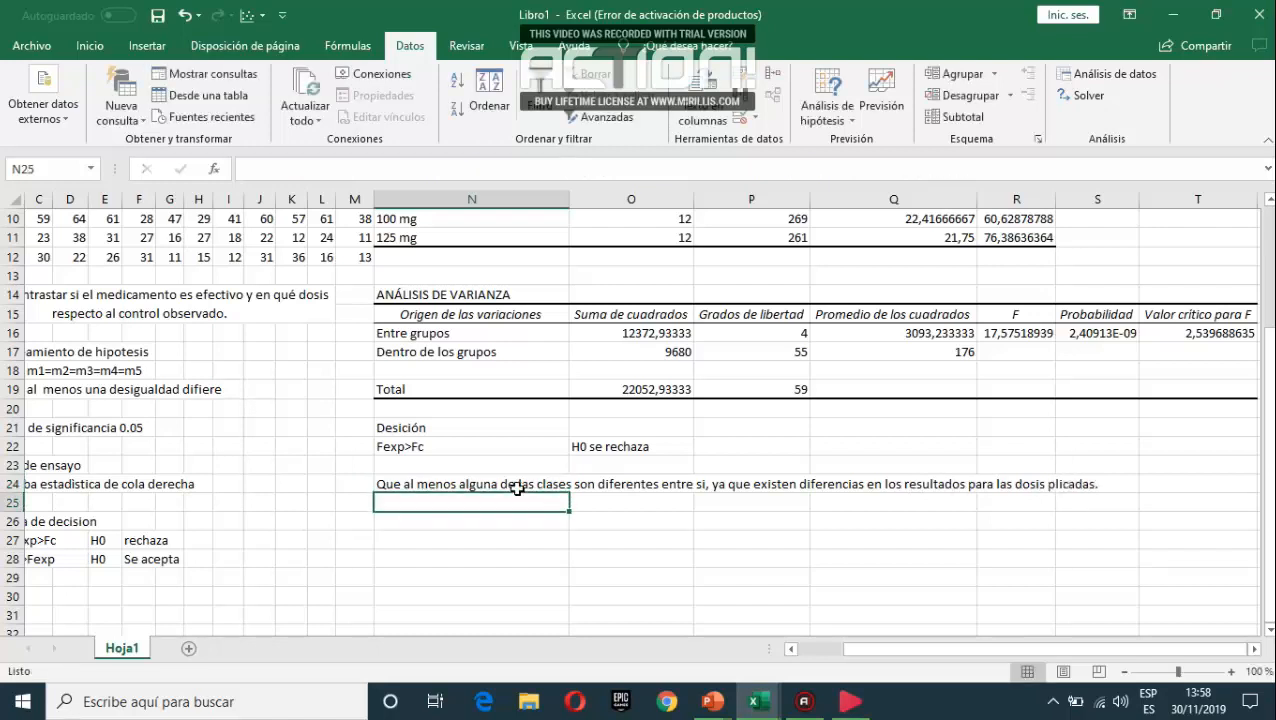
Step: Continue the conclusion in cell N25 with "es decir, existe al menos una dosis tiene resultados diferentes a las demas."
type("es de")
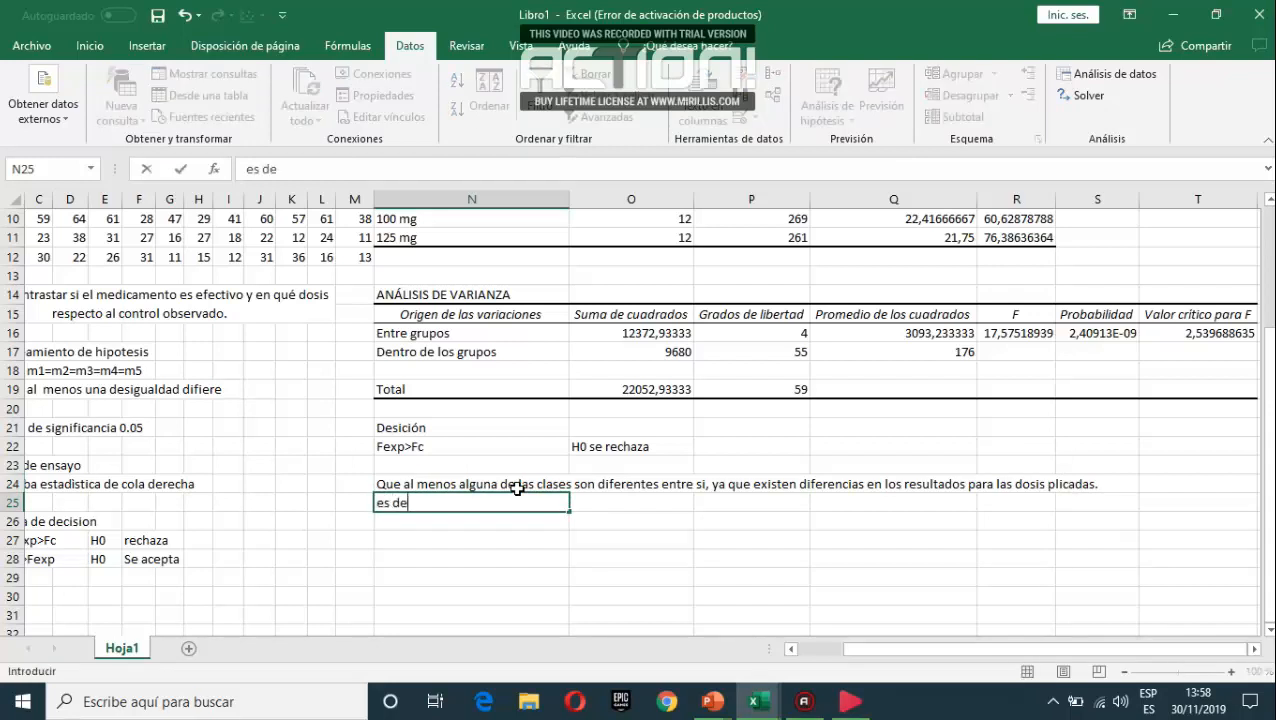
type("cir,")
type("existe")
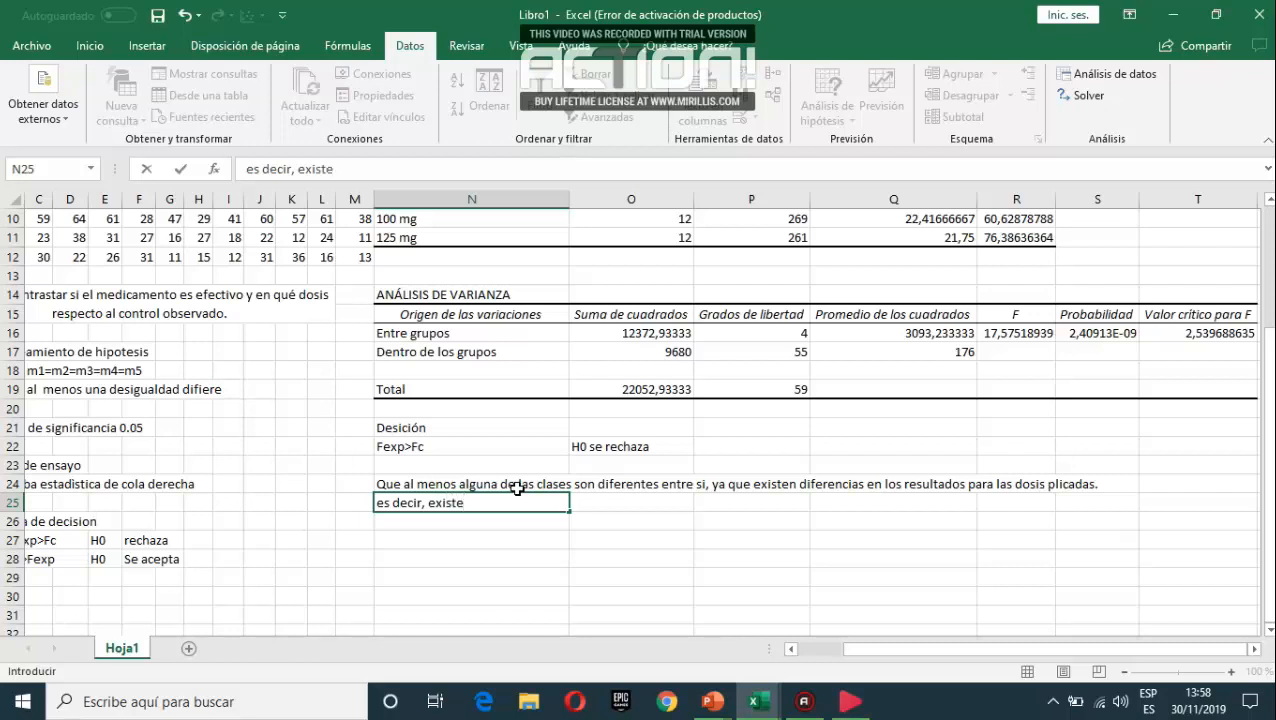
type(" al menos ")
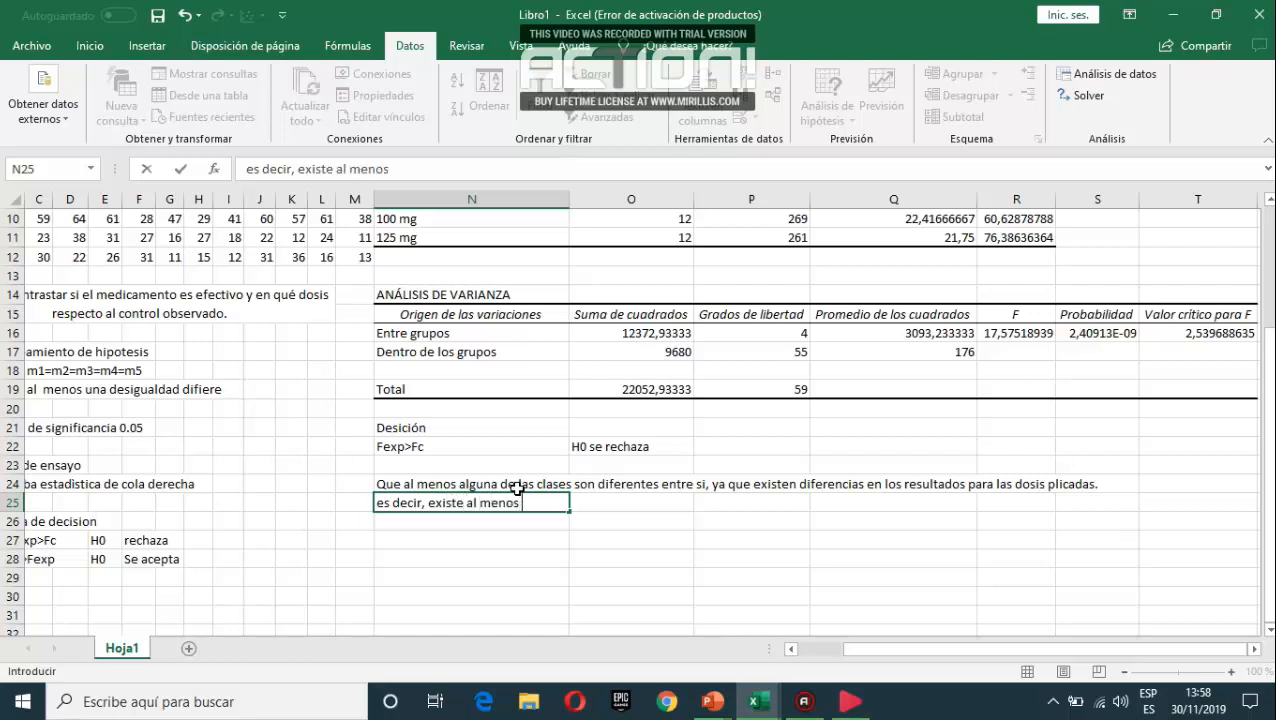
type("una dosis")
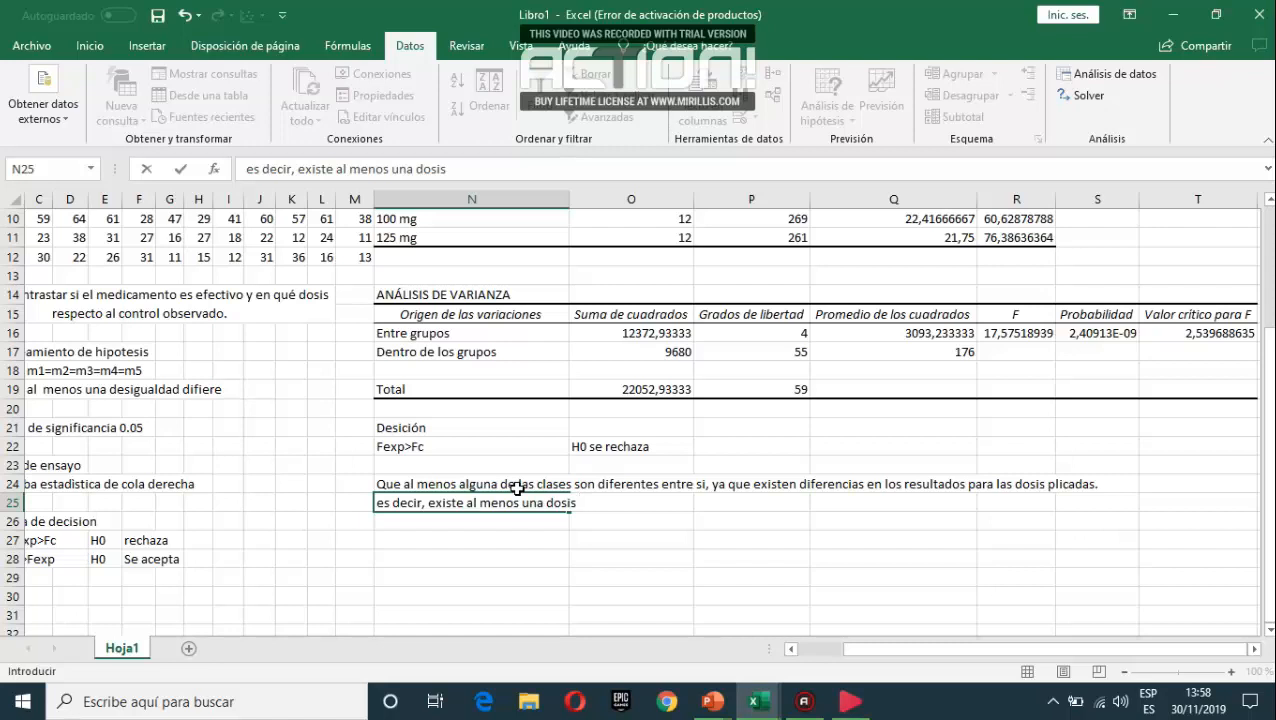
type(" tiene resulta")
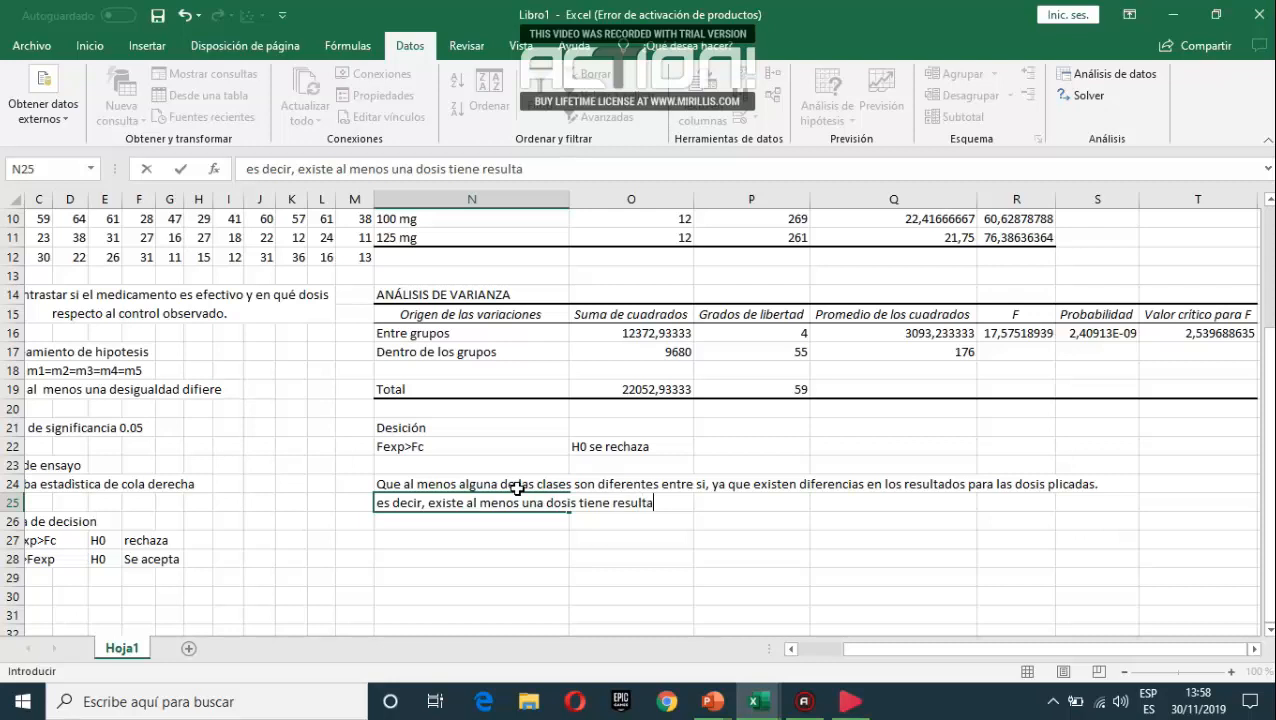
type("dos diferentes a la")
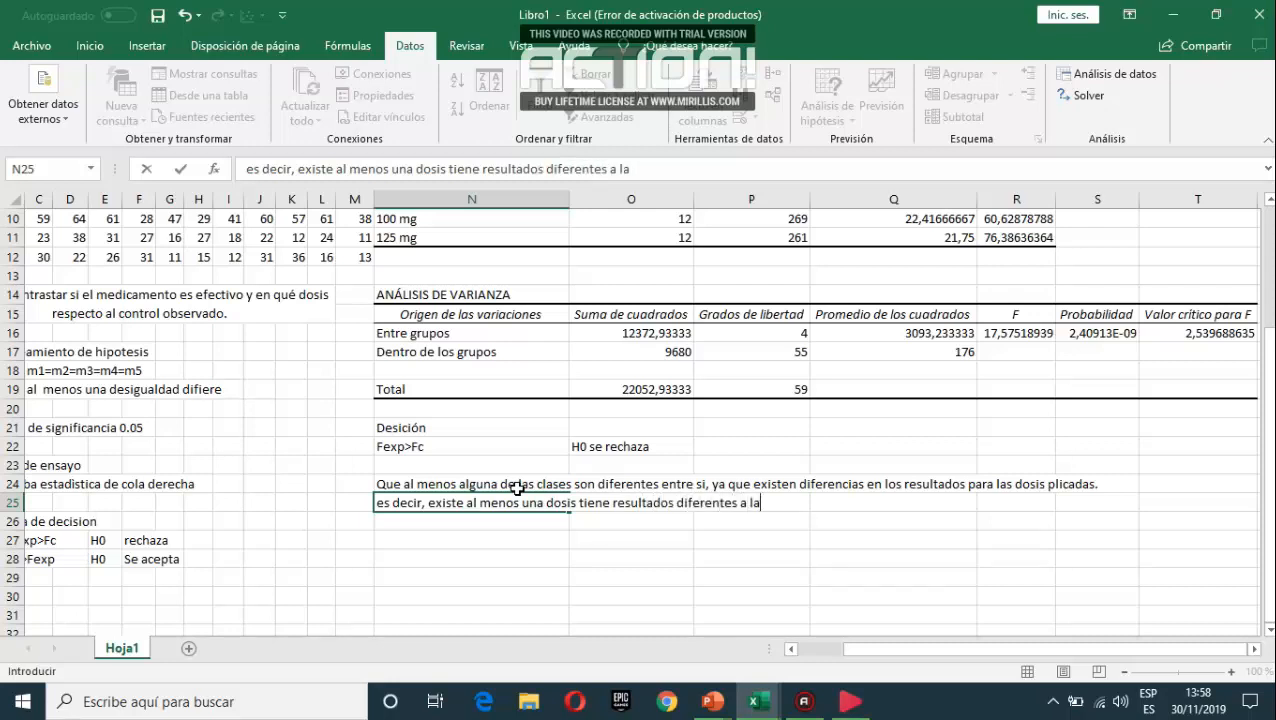
type("s demas .")
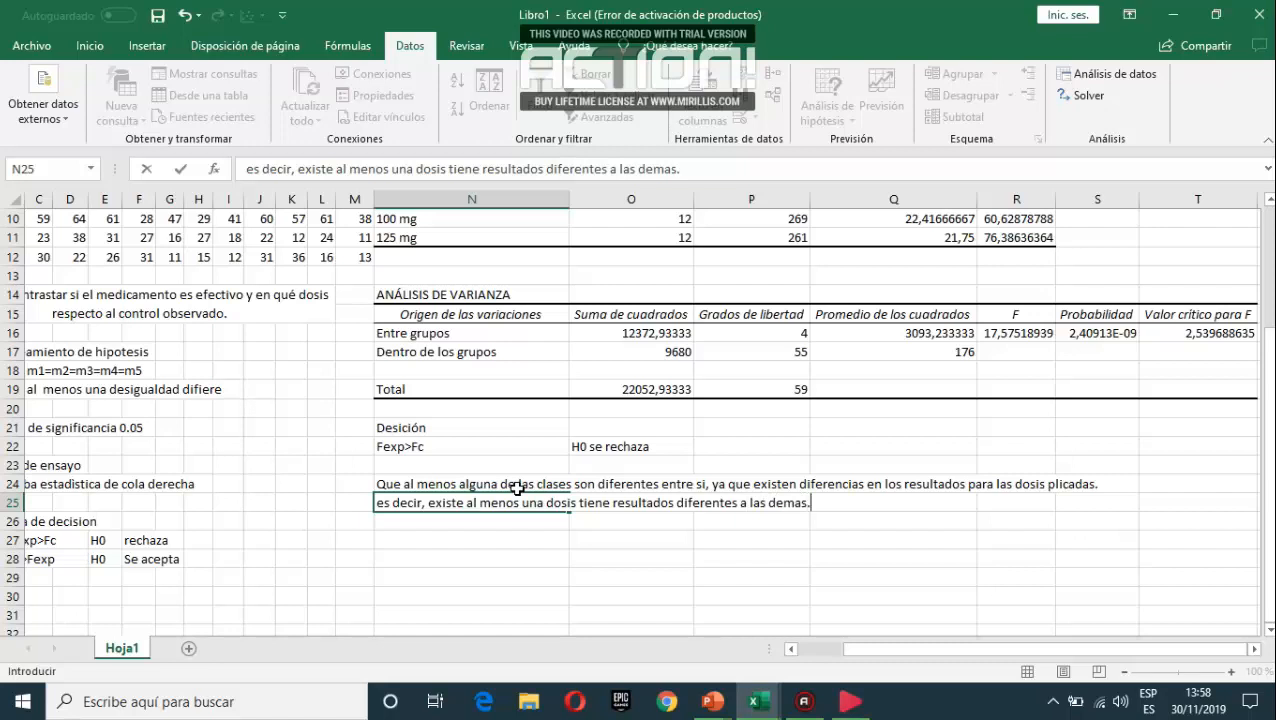